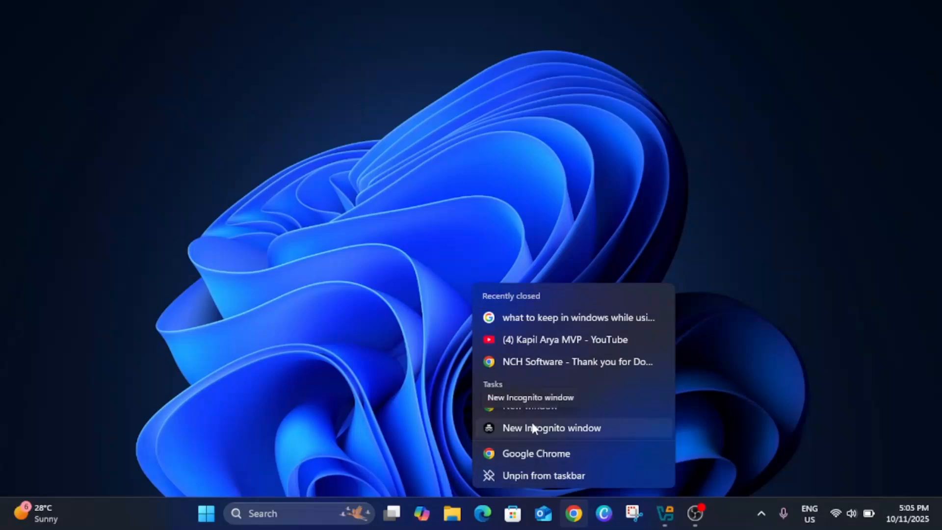
Search the web for "iso windows 11" in a new Chrome Incognito window and open Microsoft's Download Windows 11 page.
click(532, 425)
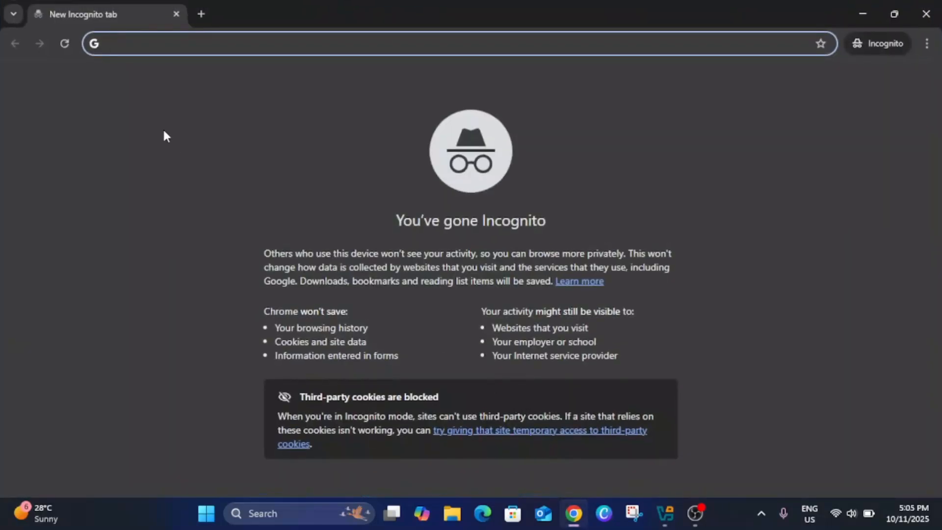
text(iso windows 11)
key(Return)
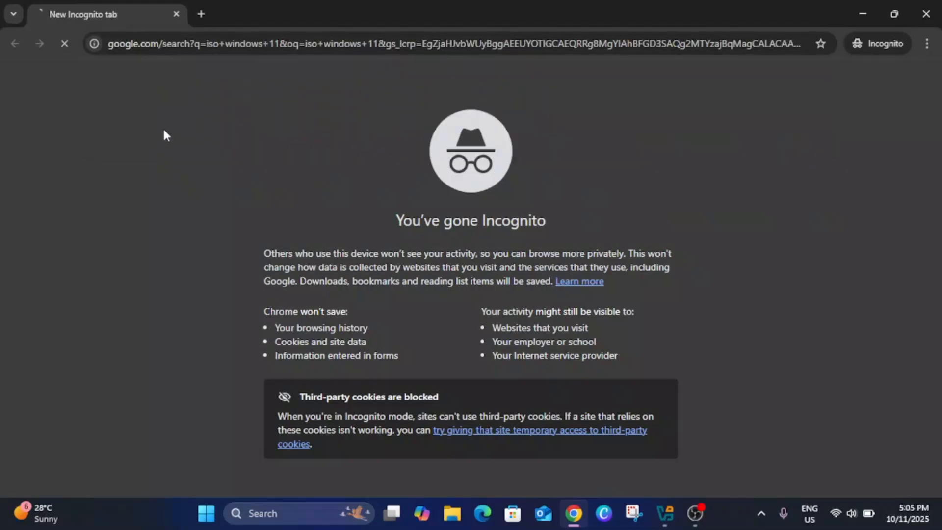
click(196, 214)
Review the Installation Assistant and Create Windows 11 Installation Media options on the Windows 11 download page.
scroll(302, 254, down, 6)
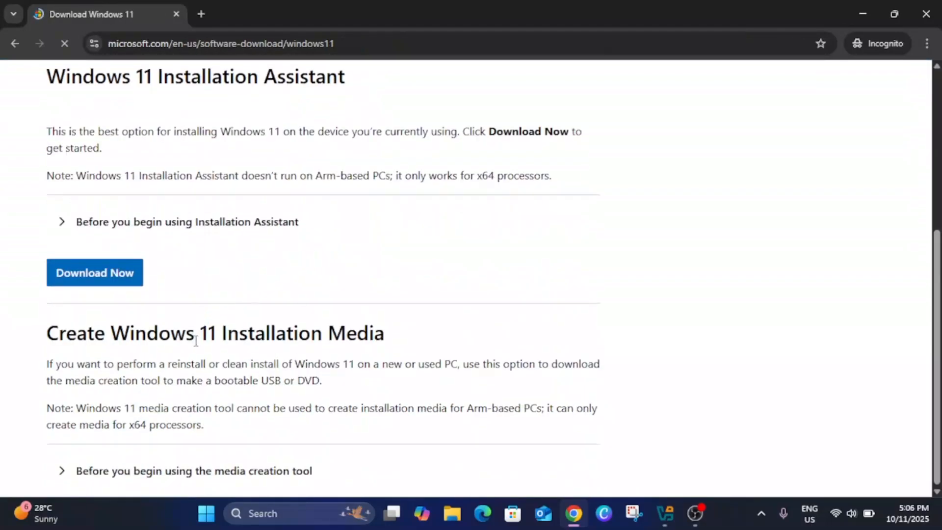
drag(77, 333, 265, 338)
click(328, 332)
scroll(329, 331, up, 2)
scroll(328, 333, down, 2)
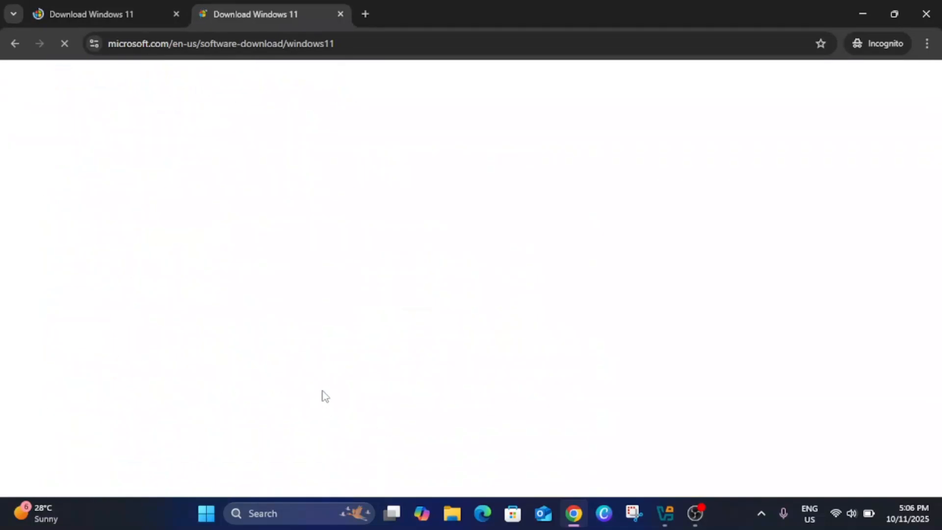
scroll(319, 384, down, 10)
scroll(314, 381, down, 1)
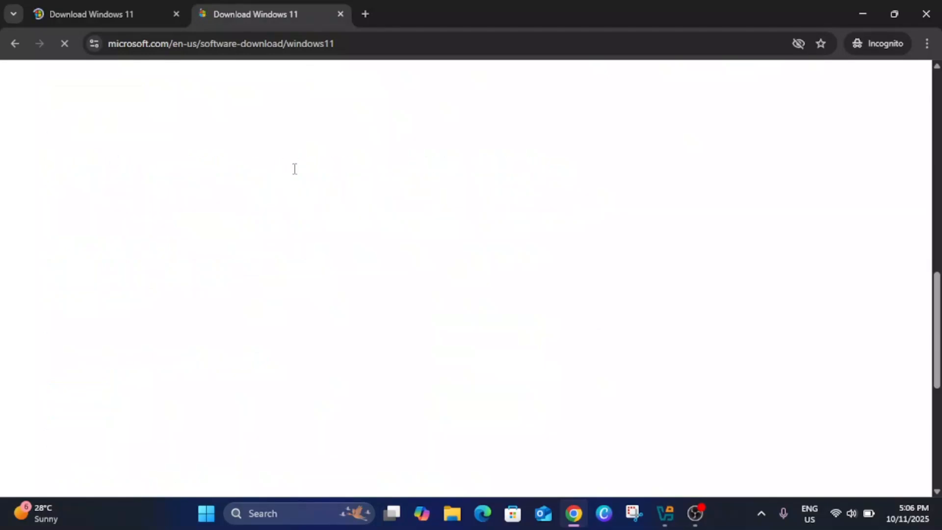
Close the duplicate download tab and confirm Windows 11 (multi-edition ISO for x64 devices) as the disk image.
click(88, 14)
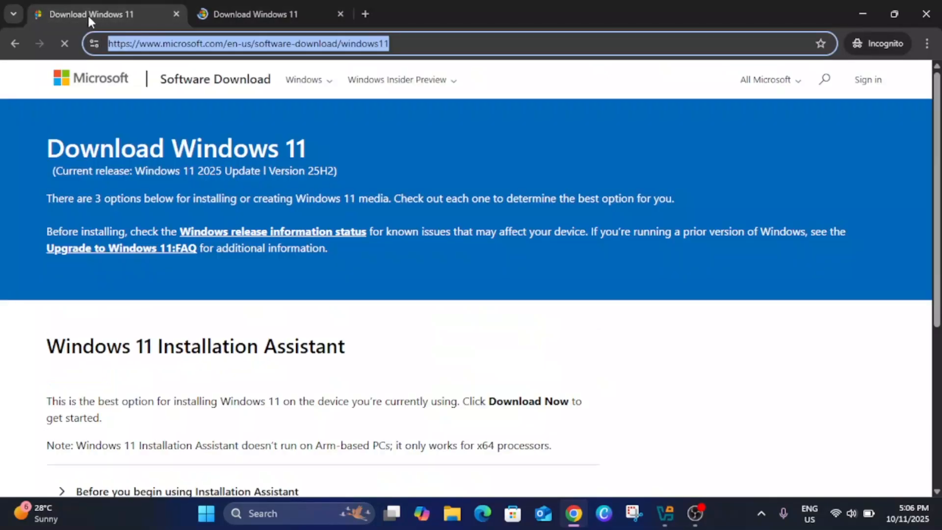
scroll(216, 300, down, 5)
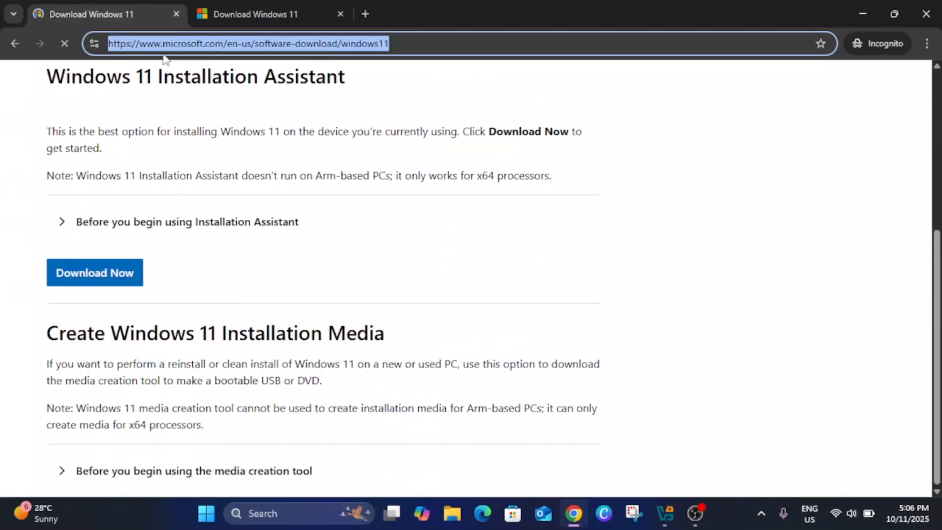
click(176, 13)
click(195, 280)
click(205, 338)
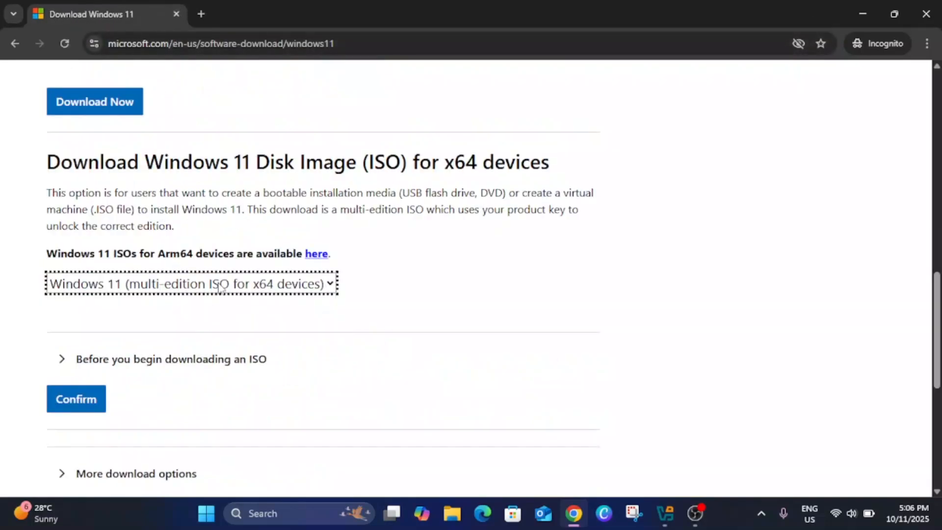
click(79, 403)
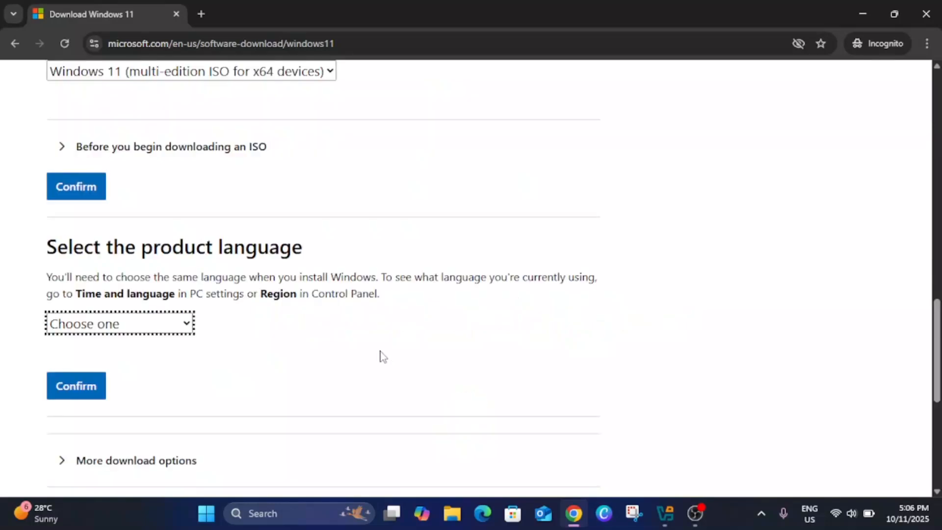
Choose English (United States) as the product language and confirm the request.
click(157, 324)
scroll(162, 250, down, 1)
click(141, 231)
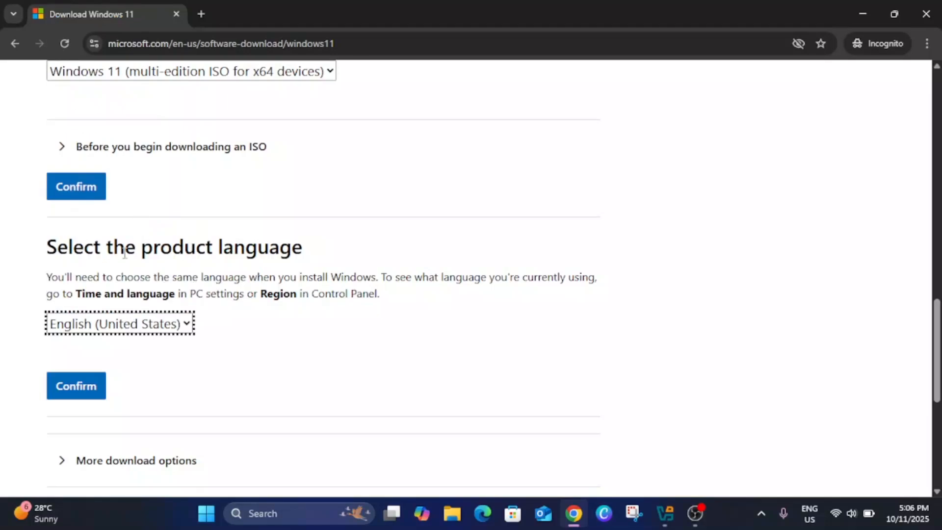
click(72, 388)
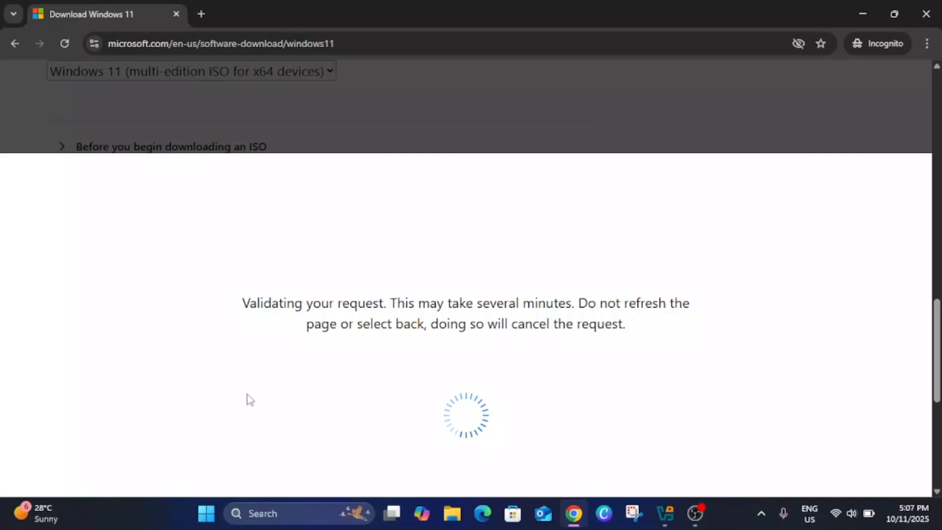
Start the 64-bit Windows 11 download into the Downloads folder as Win11_25H2_English_x64 (1).iso and pause it.
scroll(147, 245, up, 3)
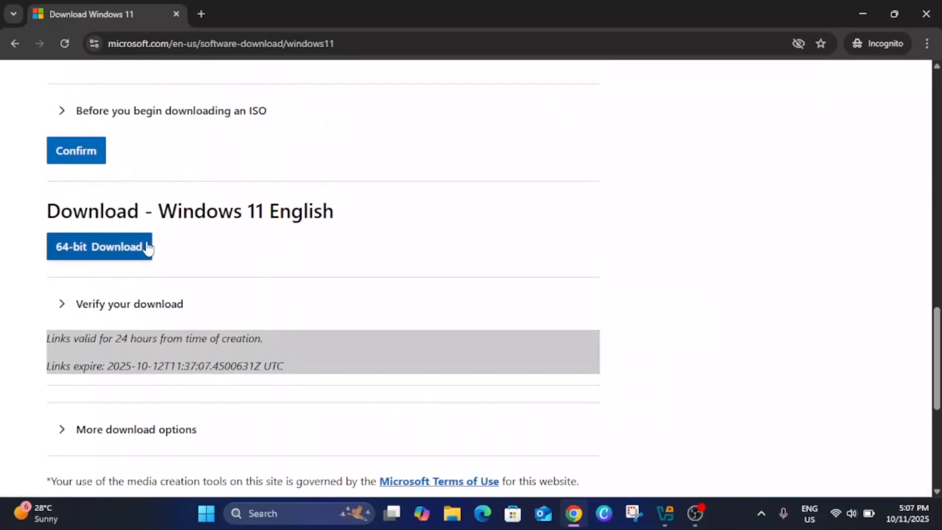
click(81, 255)
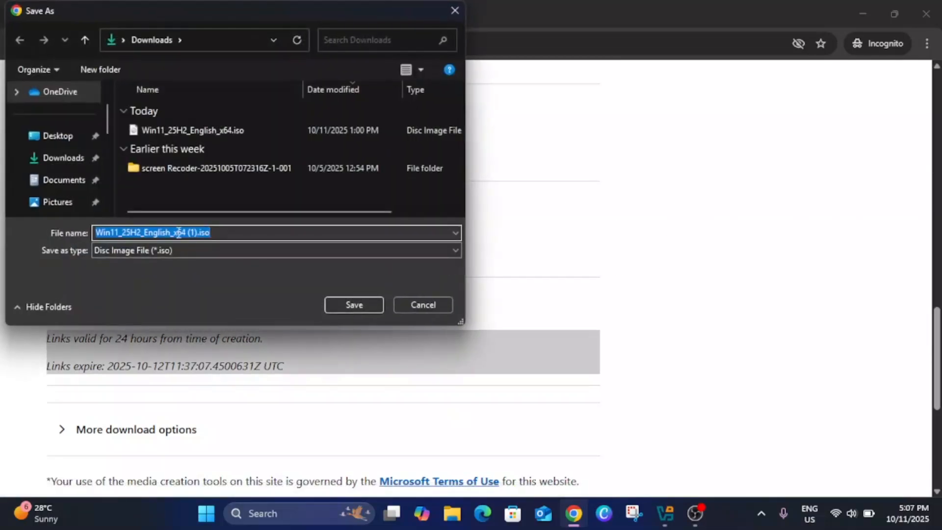
click(64, 158)
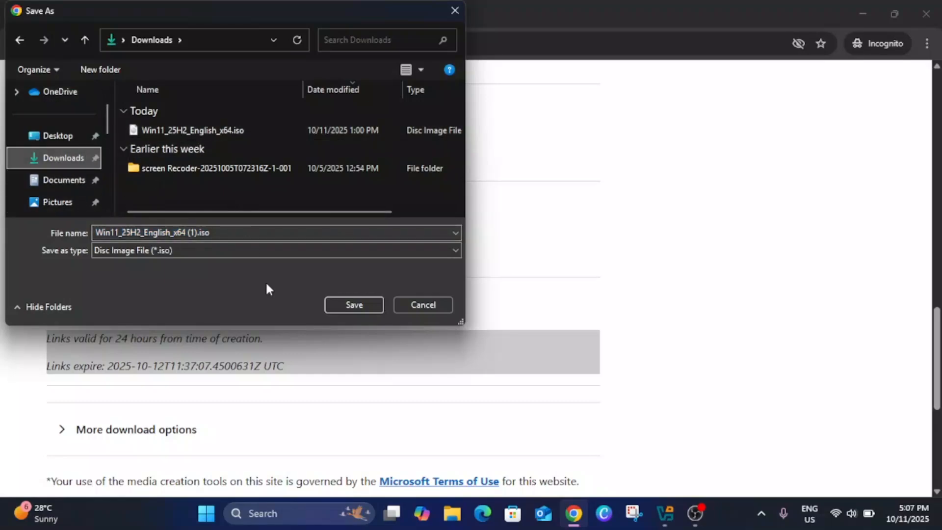
click(351, 305)
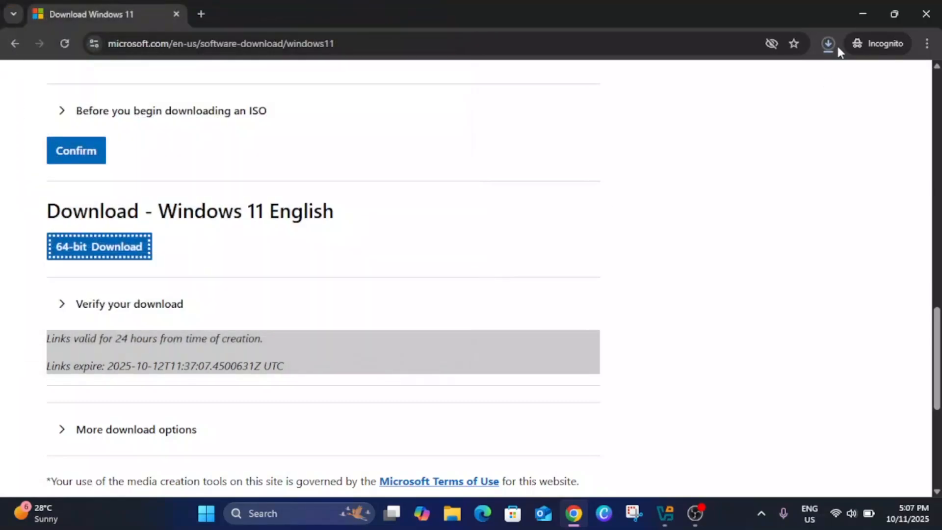
click(828, 46)
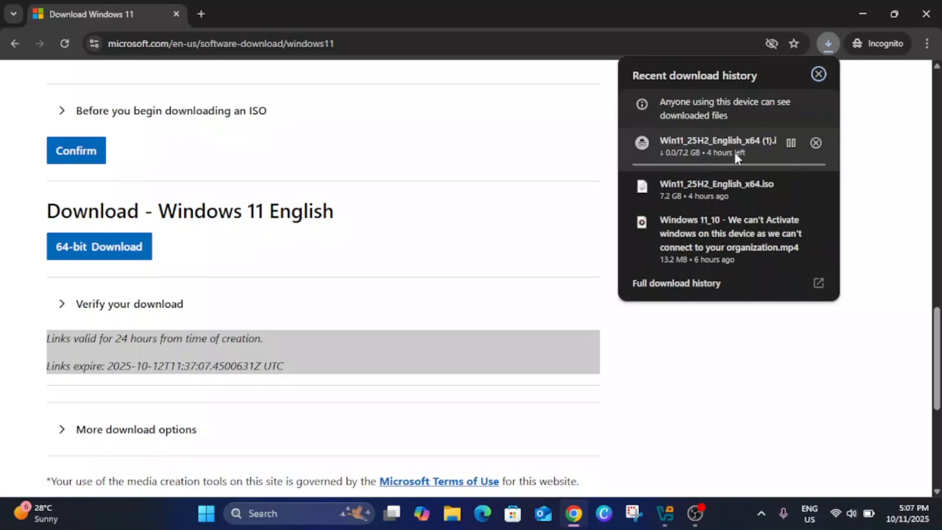
click(788, 143)
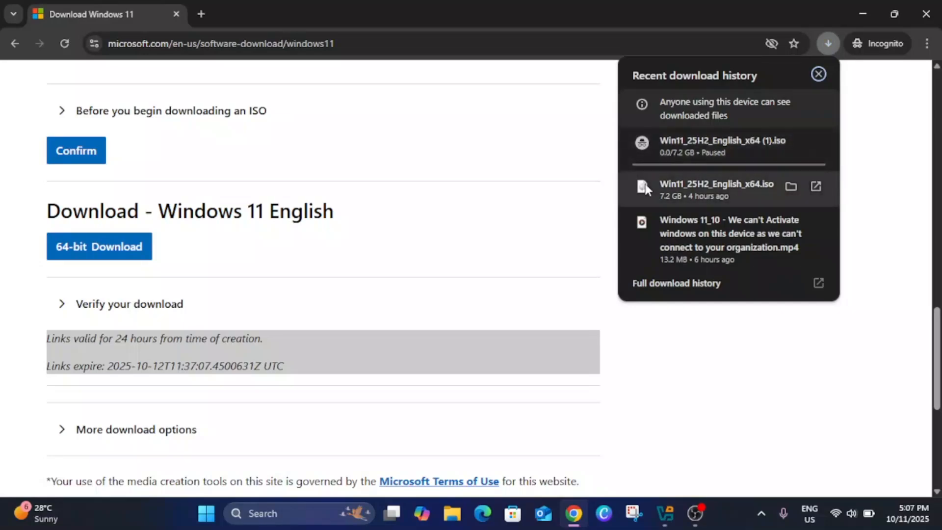
Search the web for "virtula box download" and view the platform packages on Oracle VirtualBox's downloads page.
click(363, 45)
text(vir)
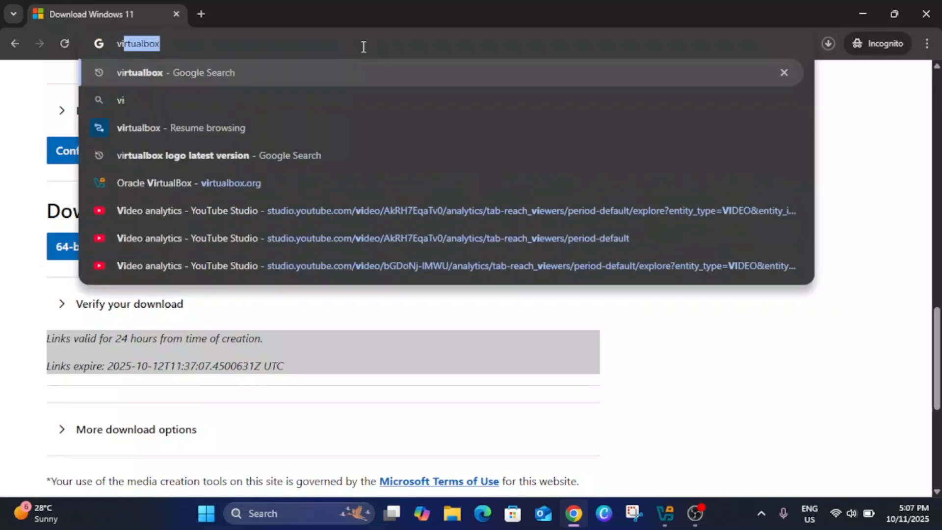
text(tula )
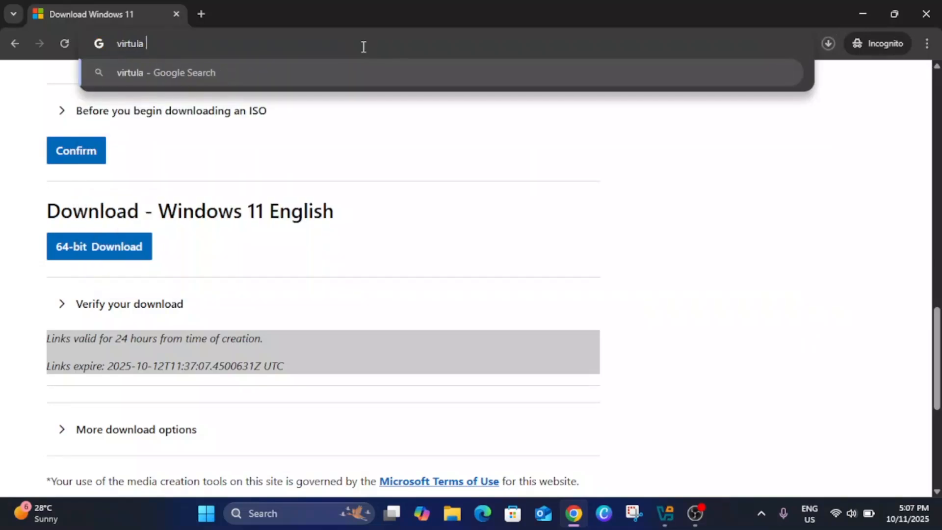
text(box )
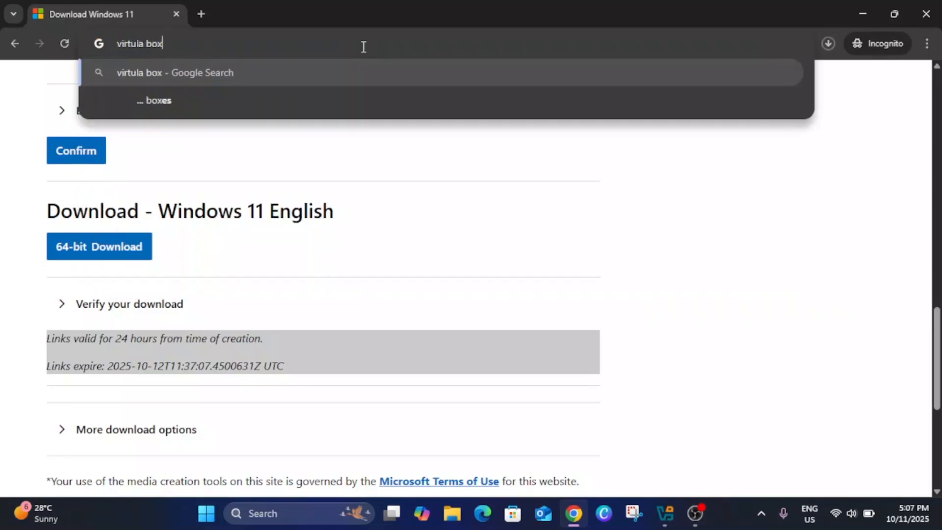
text(do)
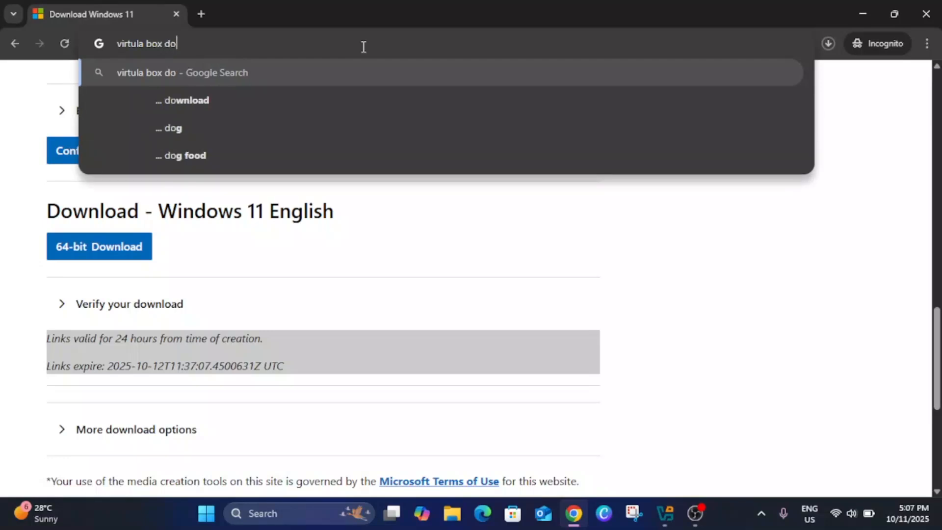
click(222, 98)
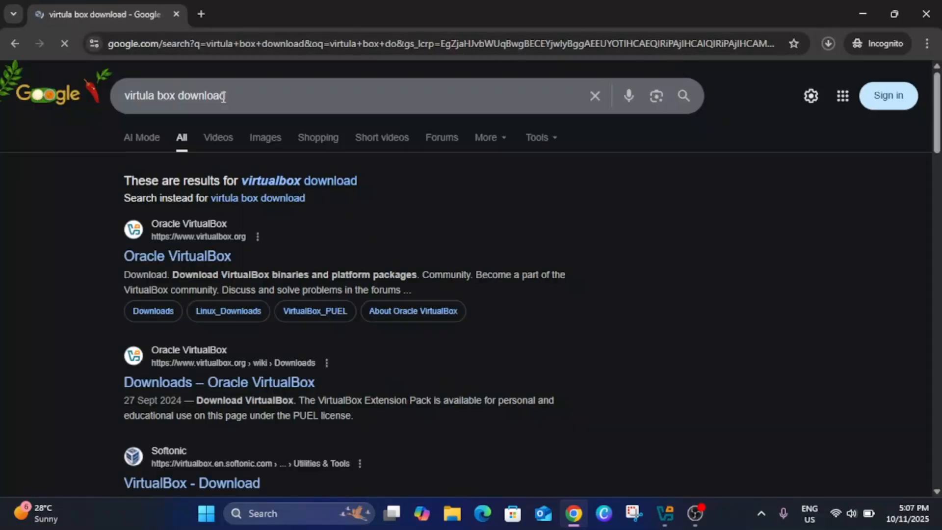
click(213, 383)
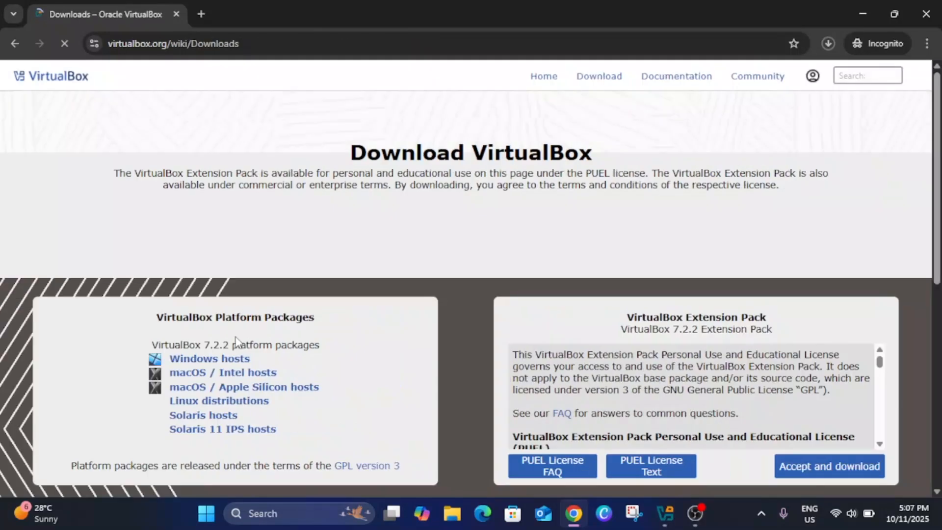
scroll(235, 341, down, 1)
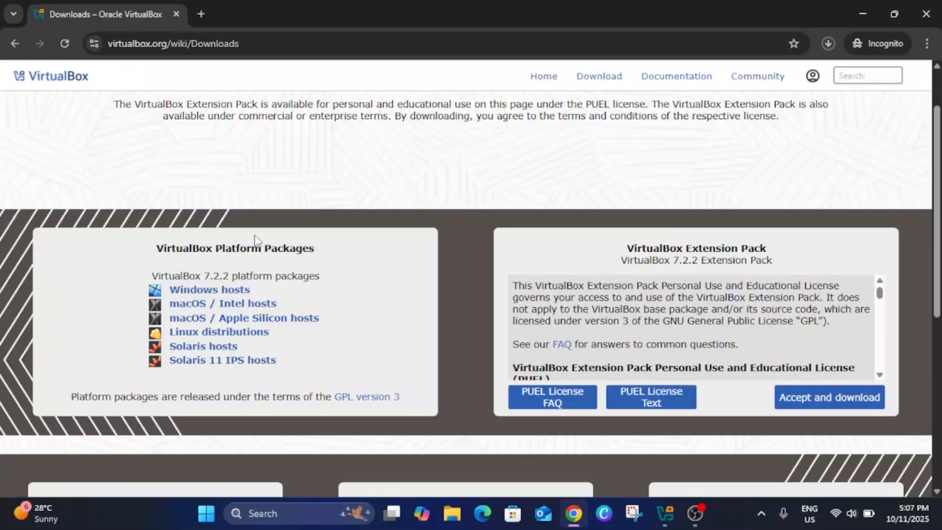
Exit Chrome despite the unfinished download, and locate the Windows 11 ISO and VirtualBox 7.2.2 installer in the Downloads folder.
click(925, 15)
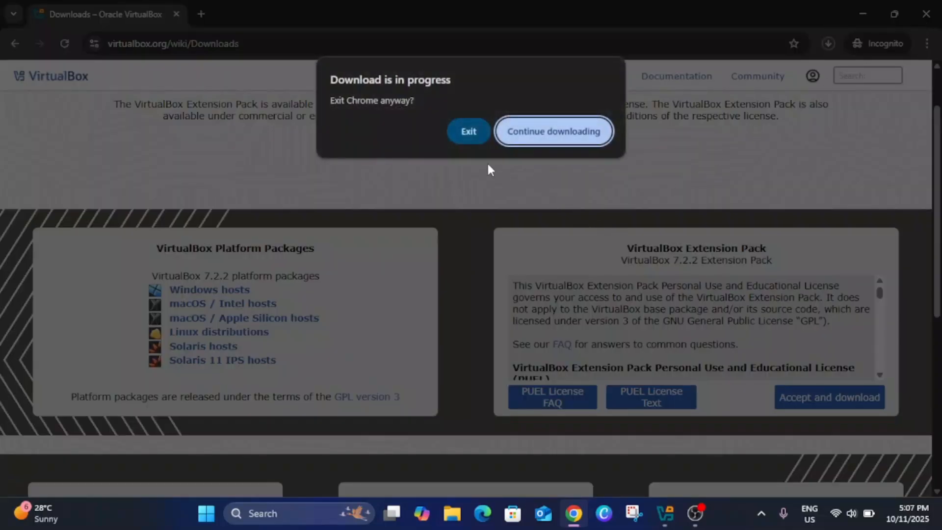
click(467, 131)
click(457, 508)
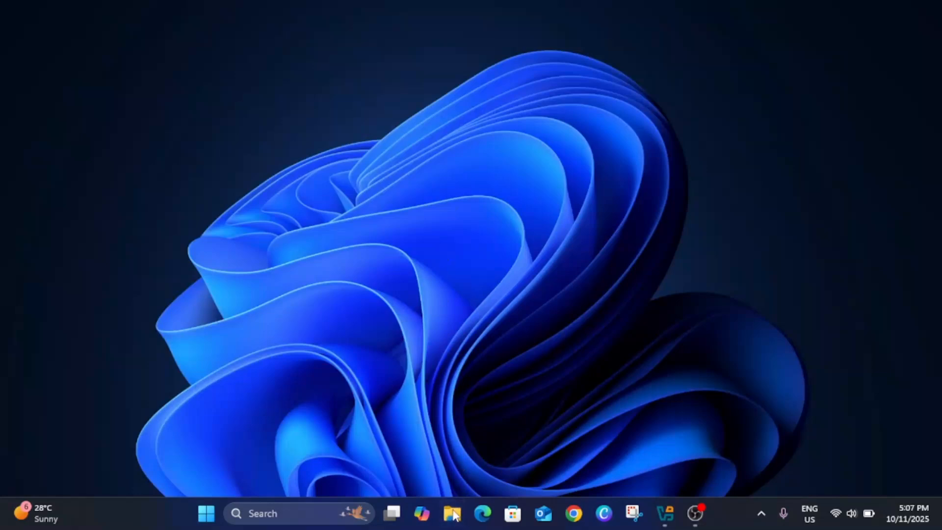
click(73, 225)
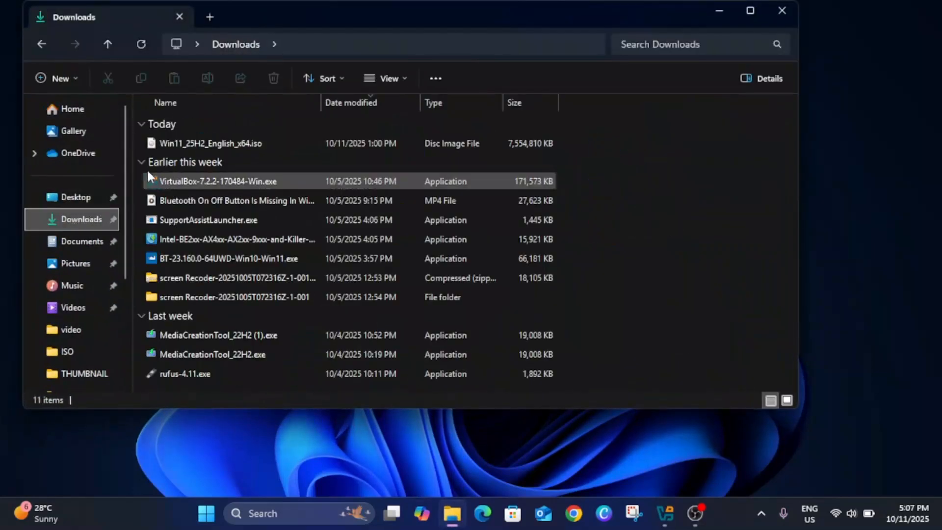
click(220, 144)
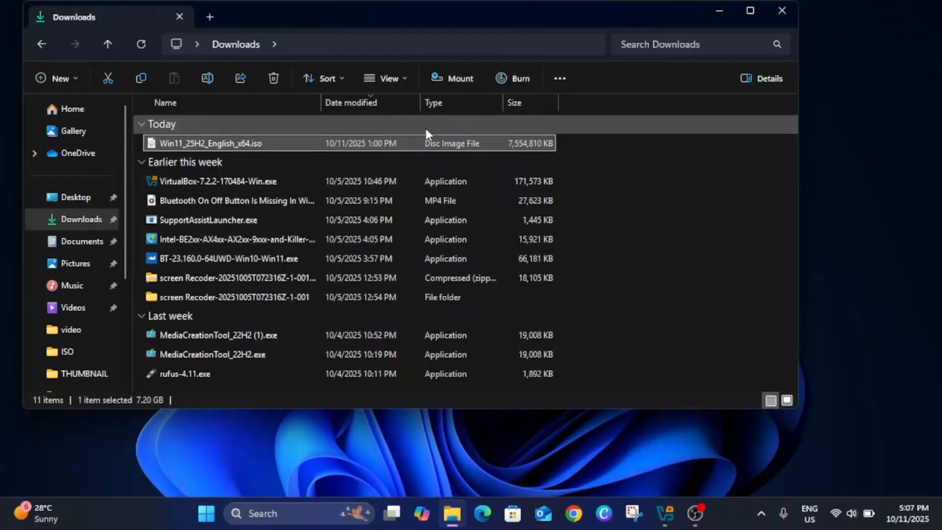
click(243, 182)
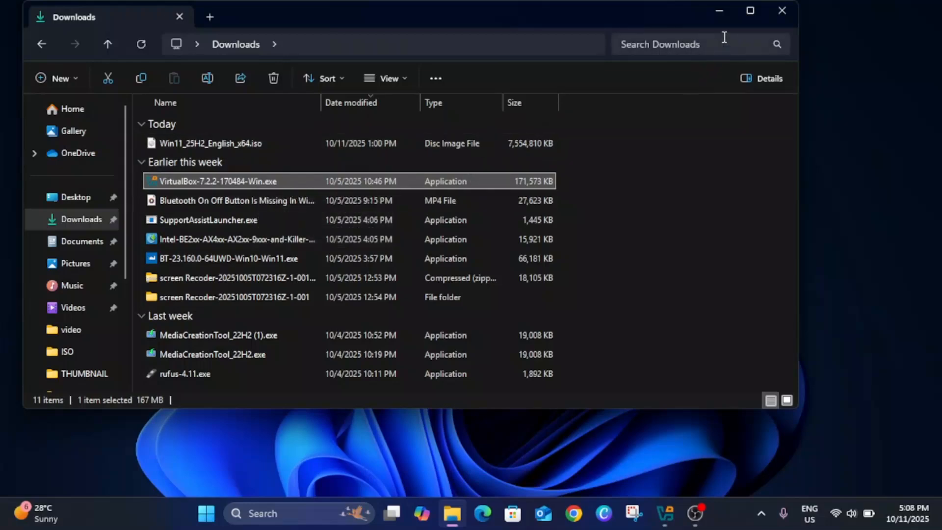
click(718, 12)
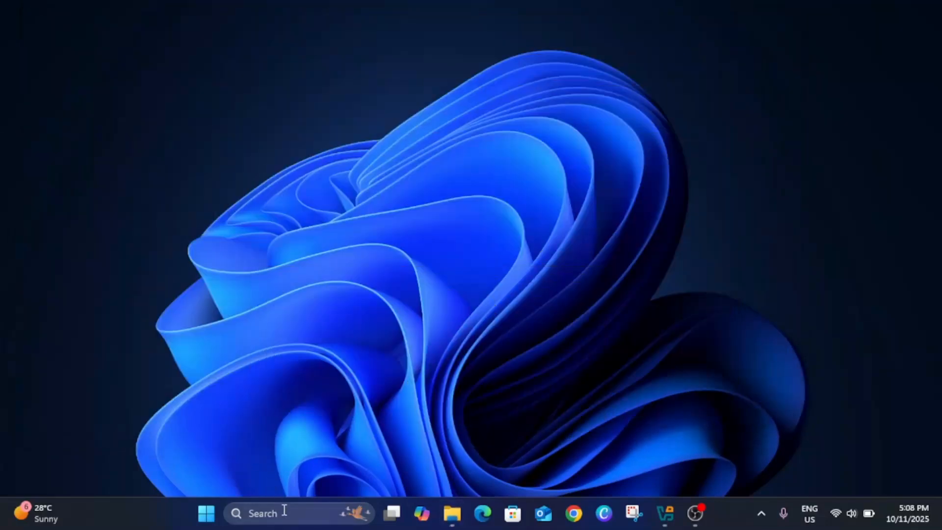
Find the installed Oracle VirtualBox app through Windows search and launch it.
click(282, 510)
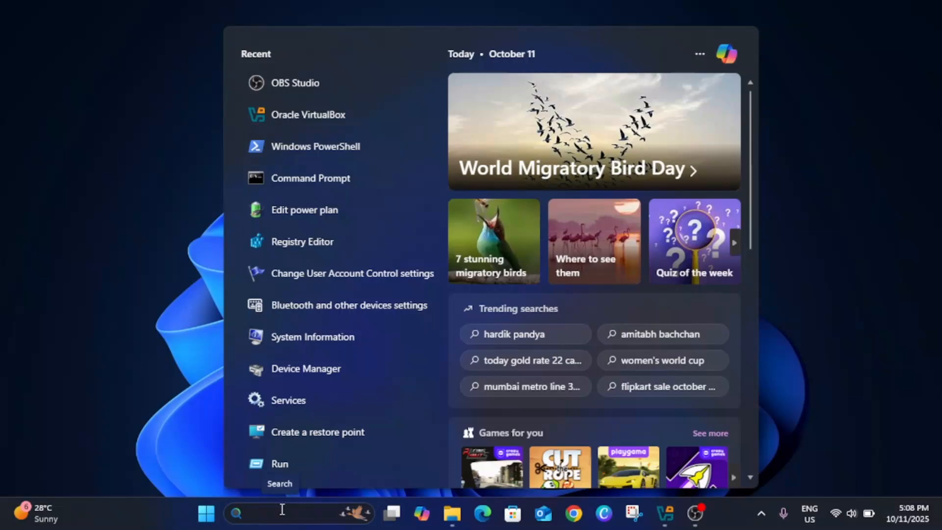
text(virtu)
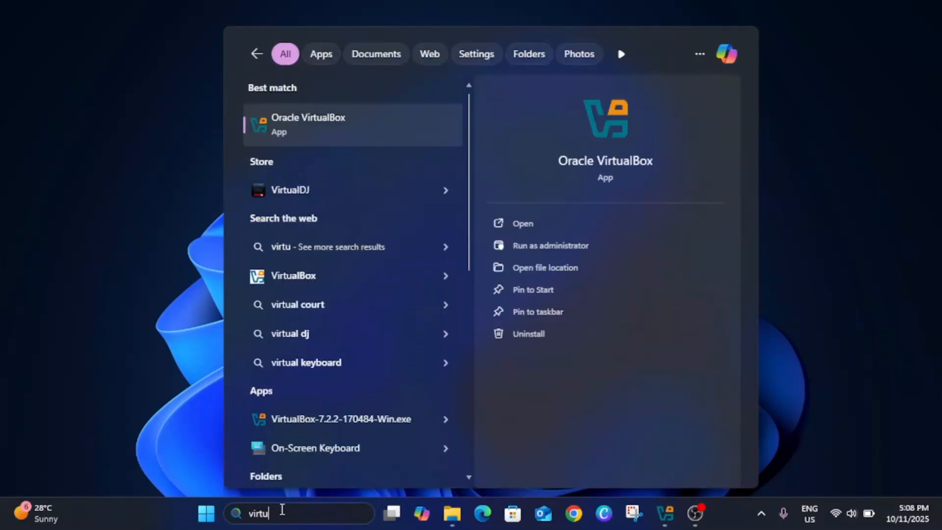
click(332, 126)
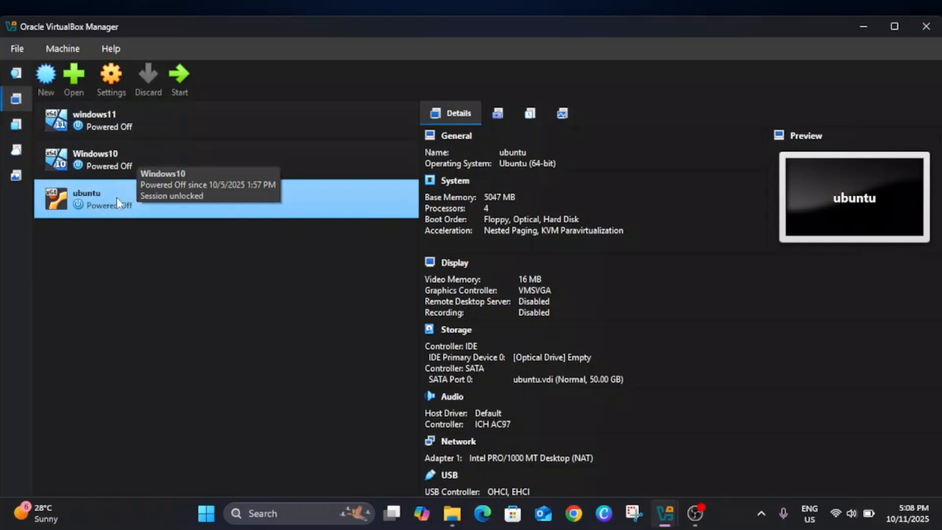
Begin creating a new virtual machine and name it Windows11.
click(46, 75)
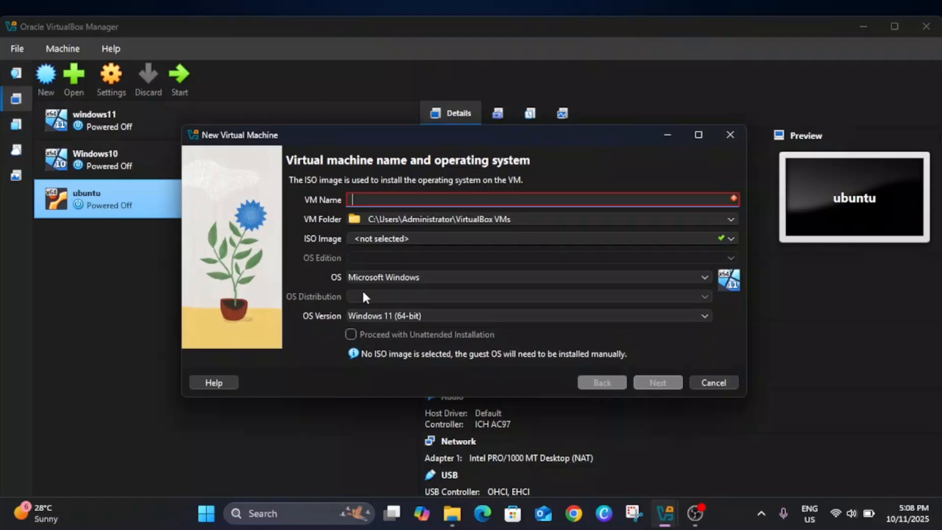
text(Wi)
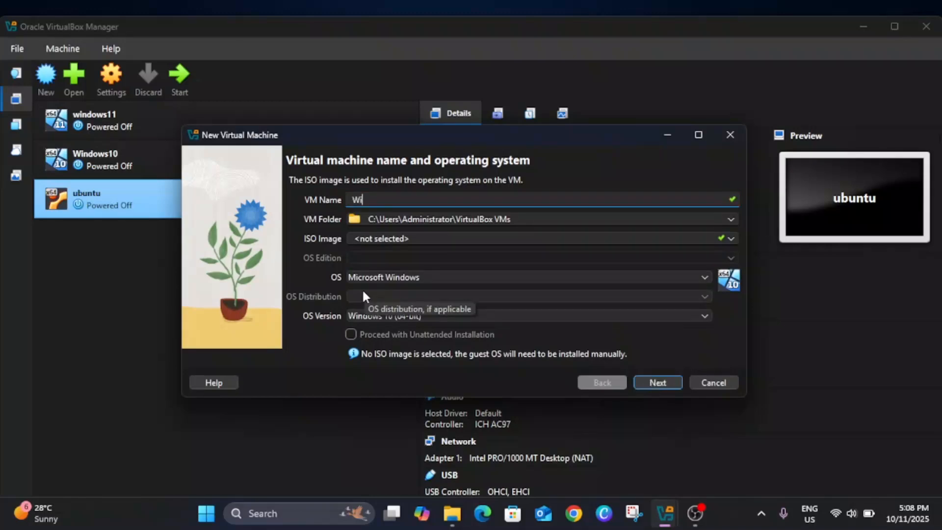
text(ndows11)
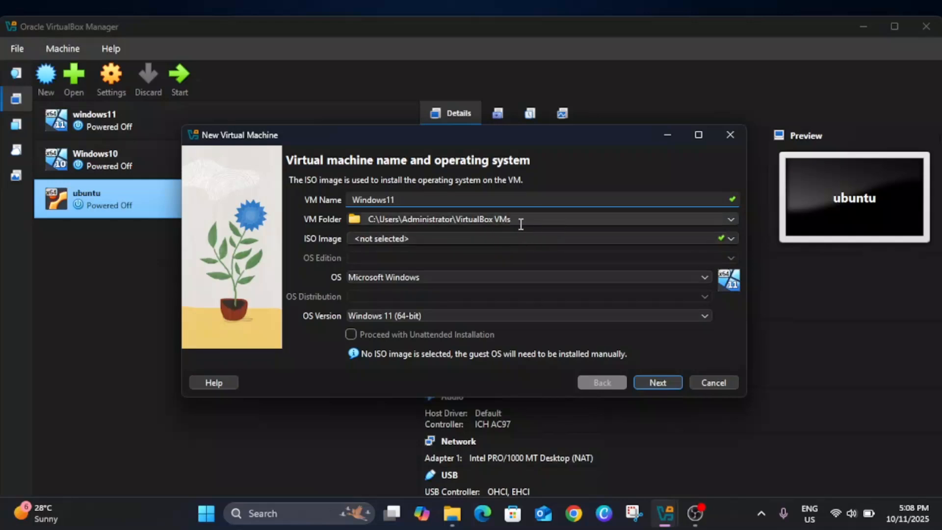
Choose a different location for the virtual machine folder, browsing to the New Volume (D:) drive.
drag(521, 220, 350, 221)
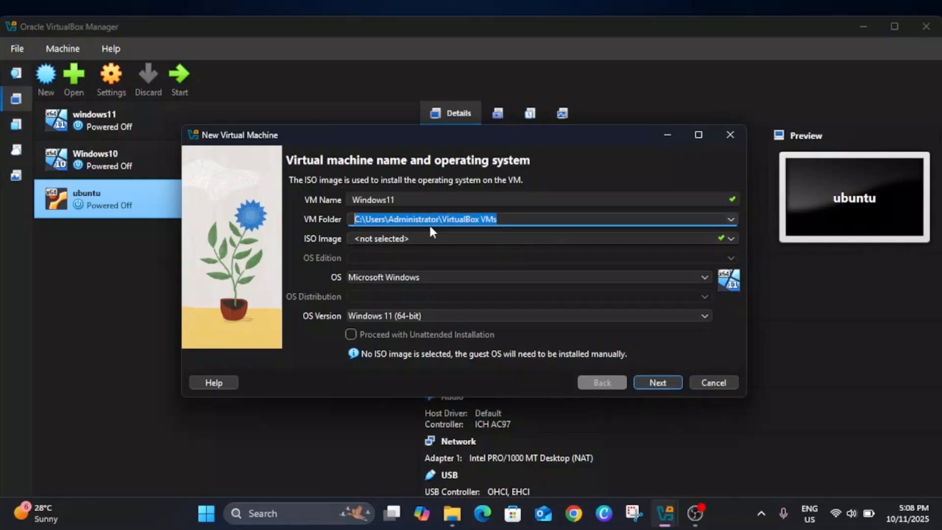
click(730, 220)
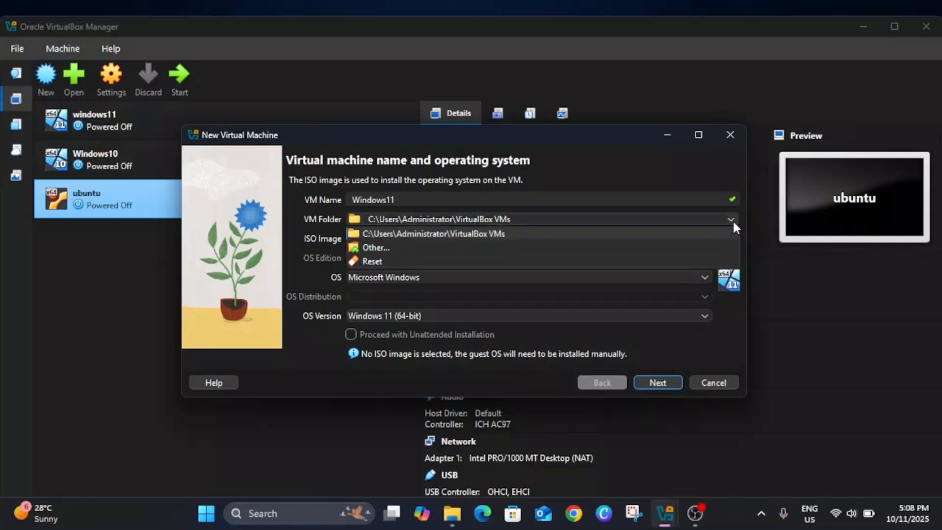
click(420, 248)
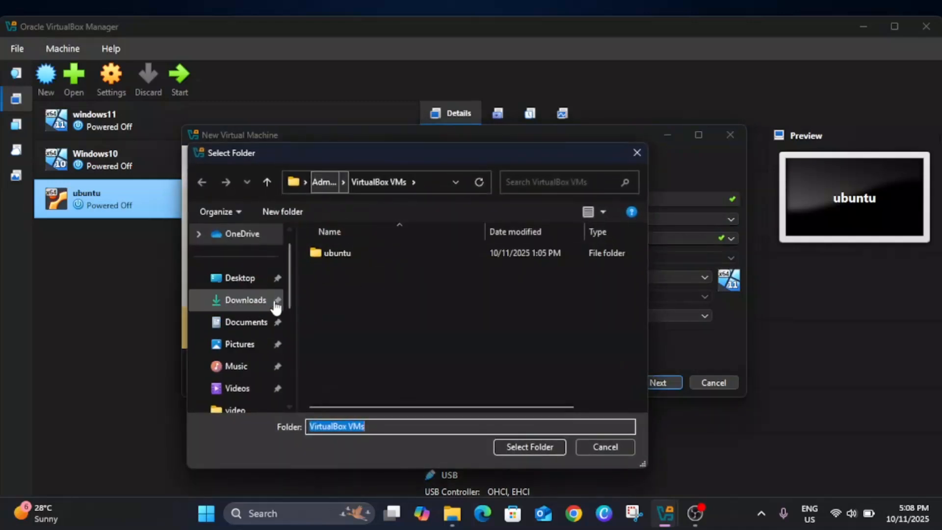
scroll(268, 319, down, 5)
click(252, 329)
double_click(394, 302)
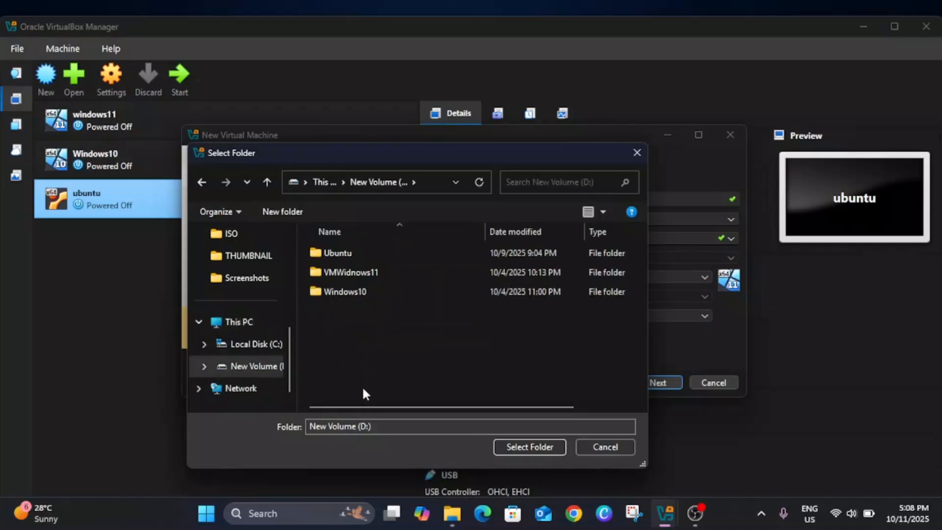
Create a folder named windows1125h2 on the D: drive and select it as the virtual machine folder.
click(295, 213)
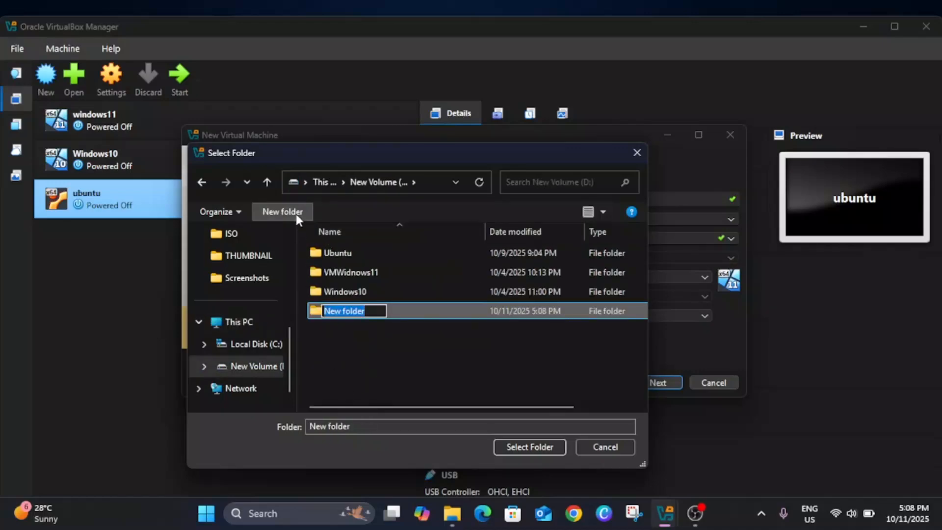
text(windows)
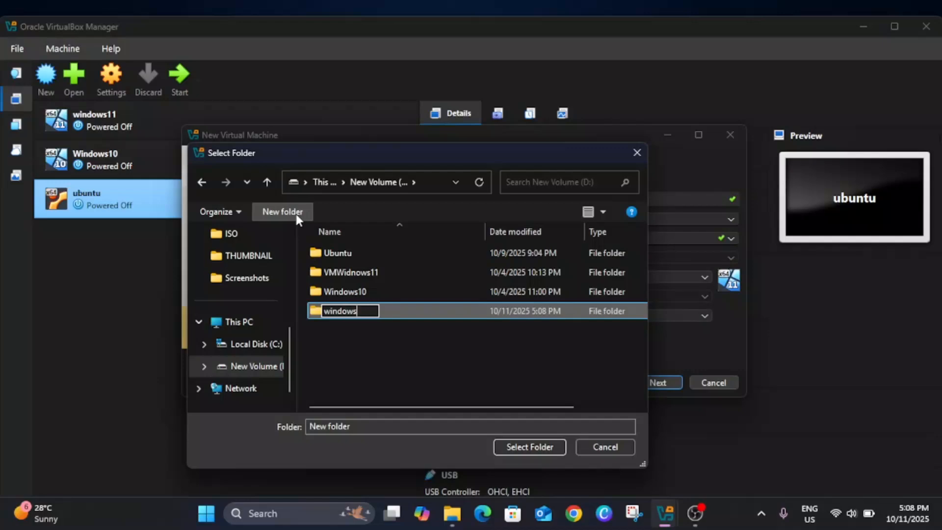
text(1125h2)
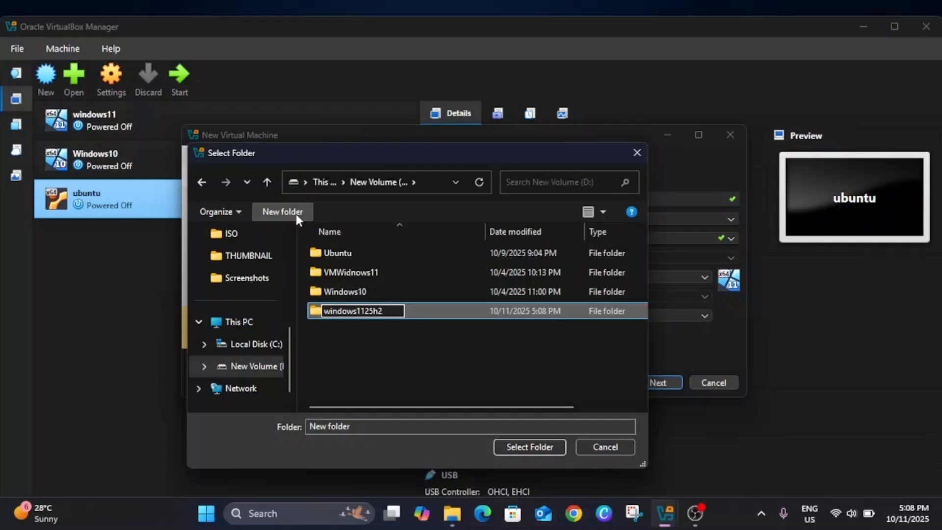
click(534, 446)
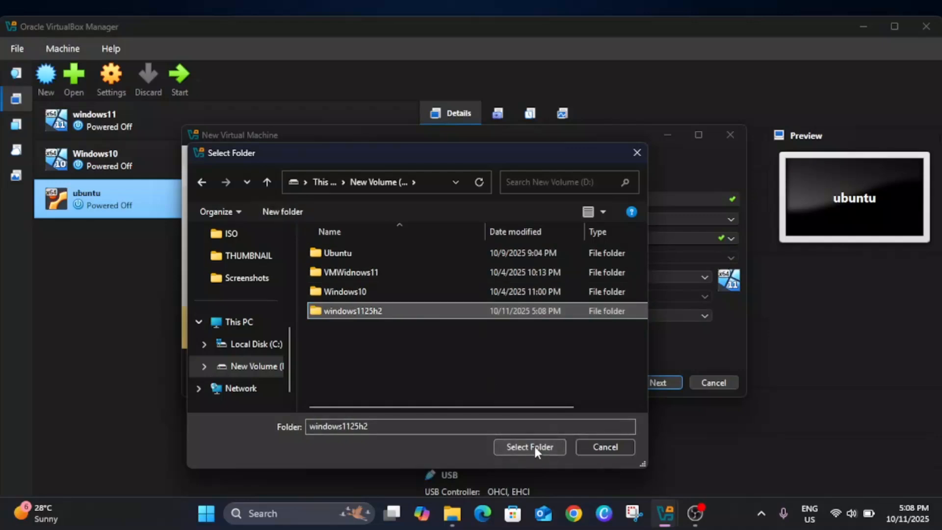
click(534, 446)
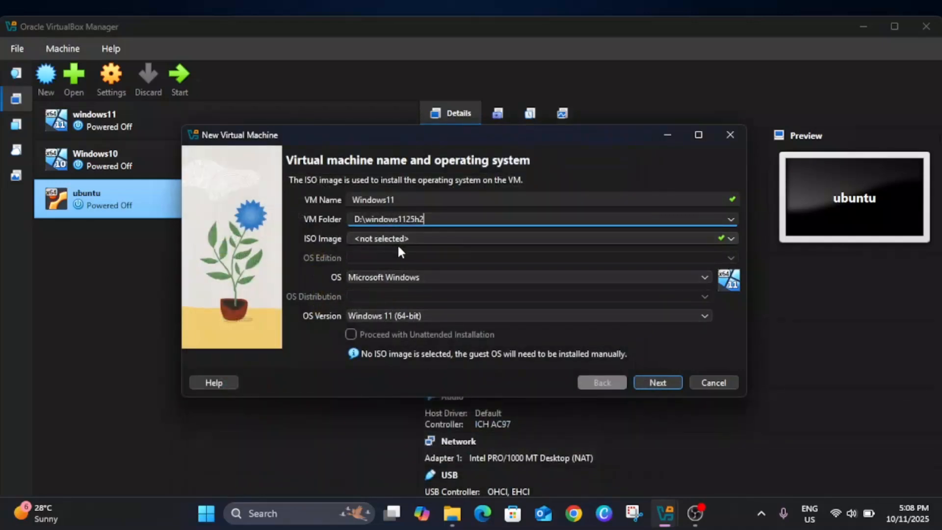
Select Win11_25H2_English_x64.iso from the Downloads folder as the virtual machine's ISO image.
click(730, 238)
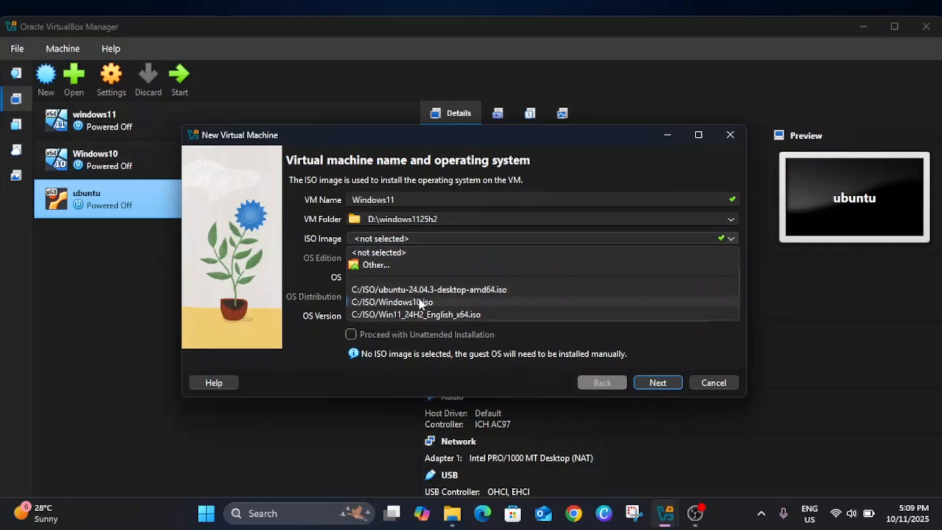
click(374, 266)
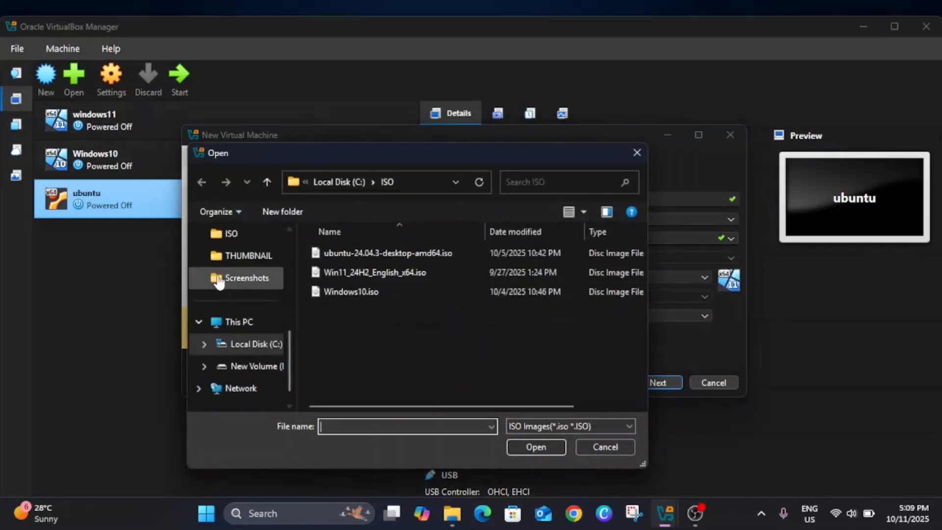
scroll(240, 299, up, 5)
click(243, 301)
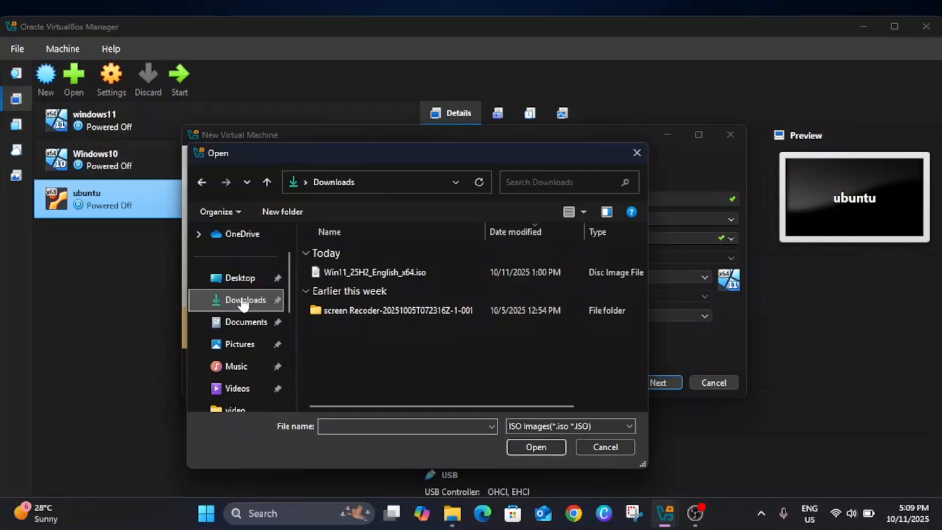
click(388, 272)
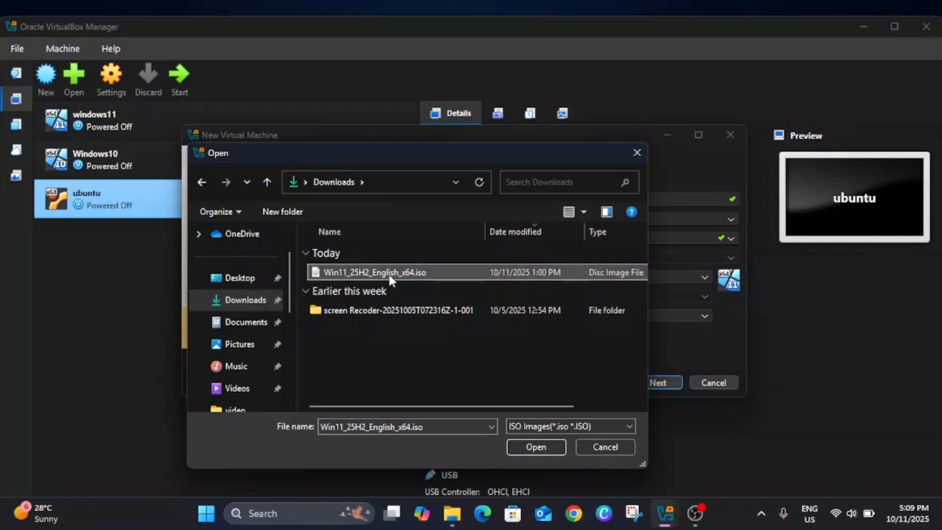
click(540, 446)
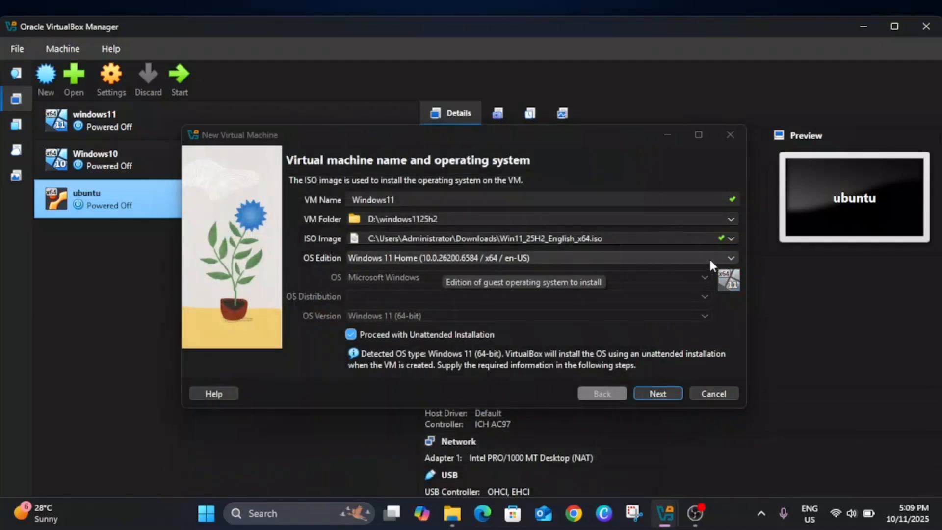
Check the available Windows 11 editions, disable unattended installation, and proceed to the virtual hardware settings.
click(730, 259)
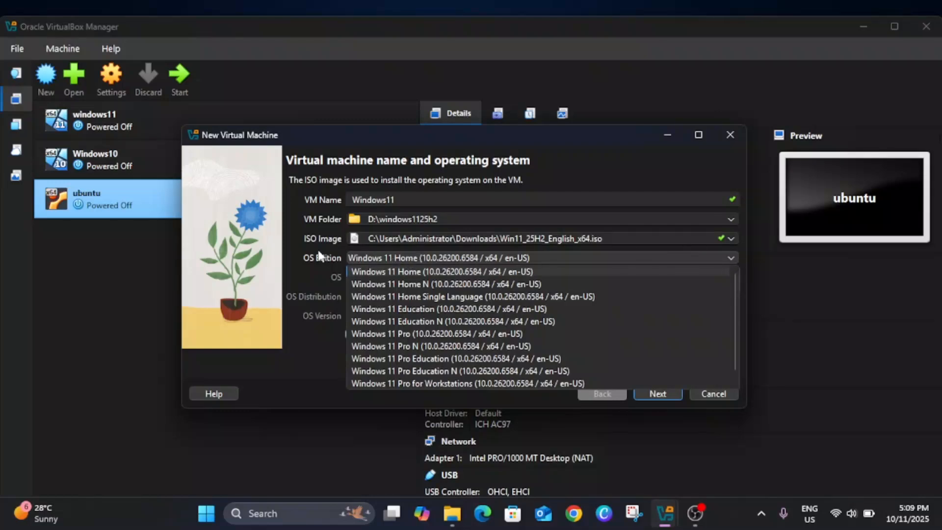
click(405, 256)
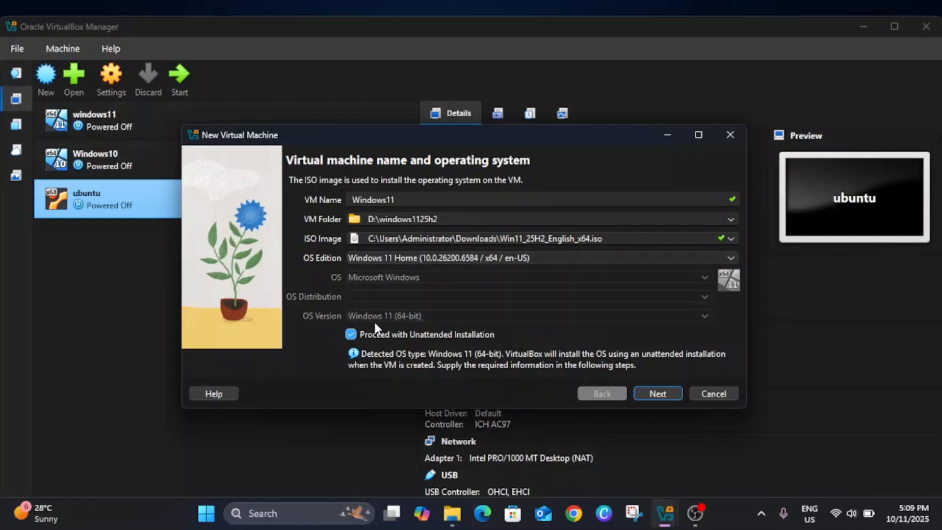
click(351, 335)
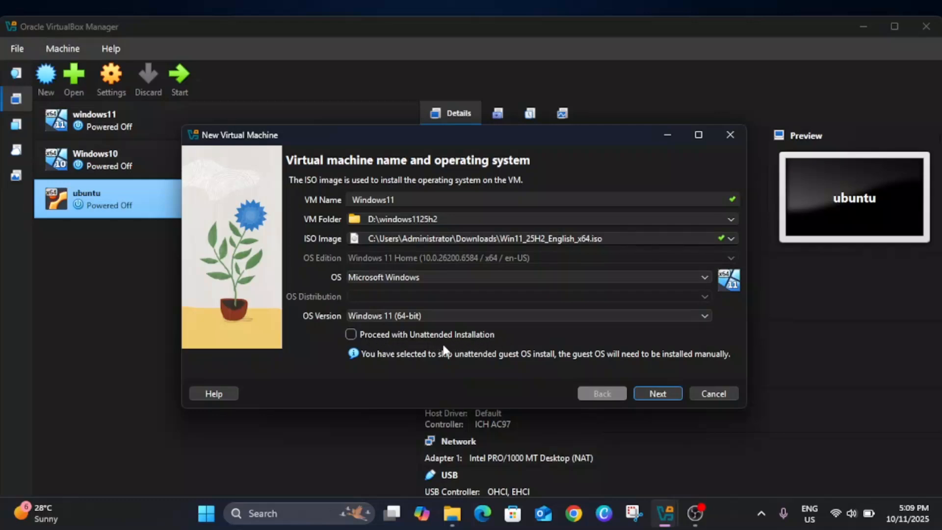
click(654, 393)
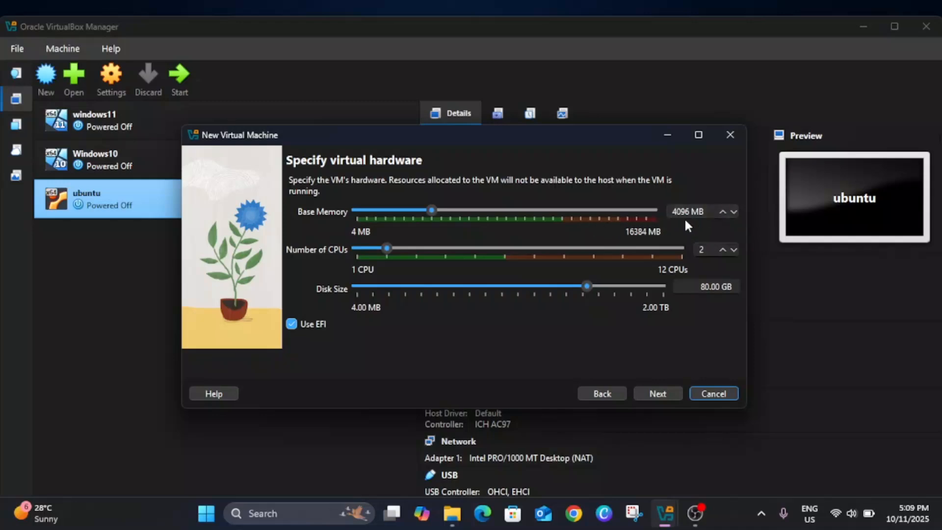
Allocate 4 CPUs and a 60 GB disk, and finish creating the virtual machine.
click(387, 248)
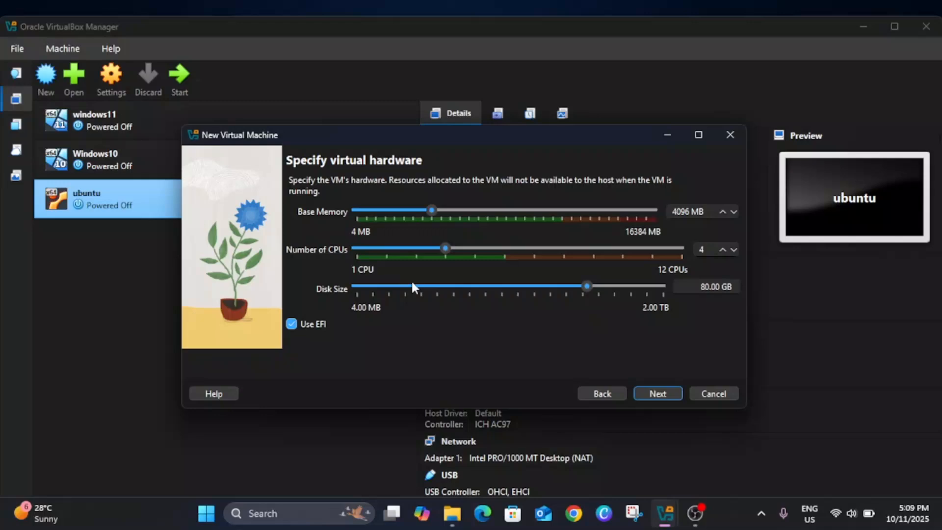
click(706, 286)
key(BackSpace)
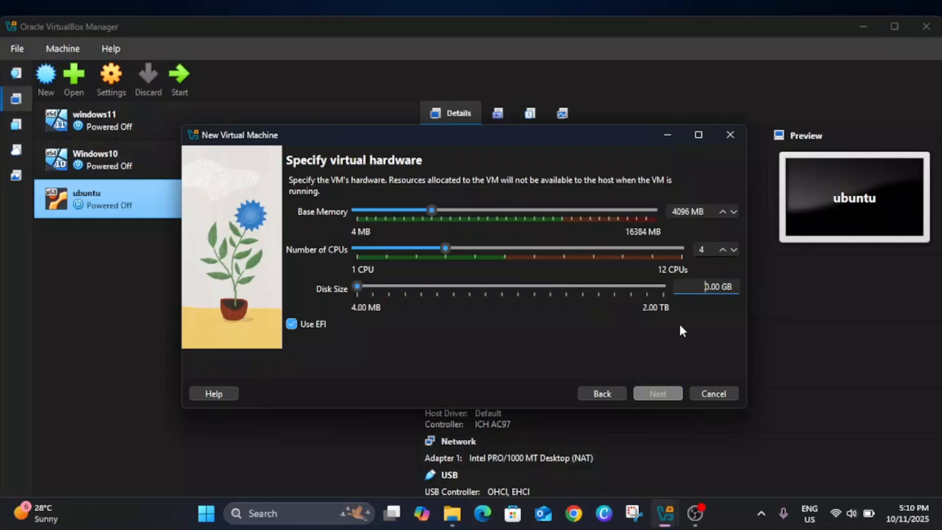
text(6)
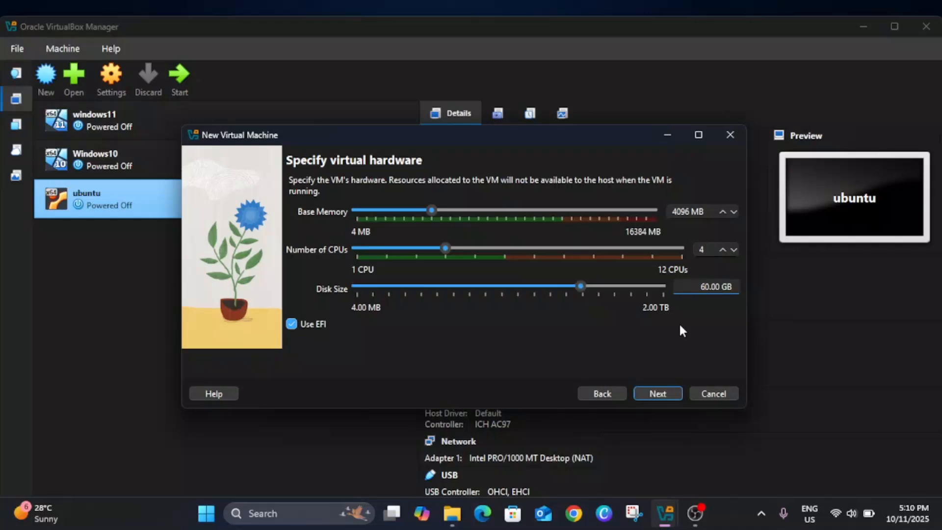
click(657, 393)
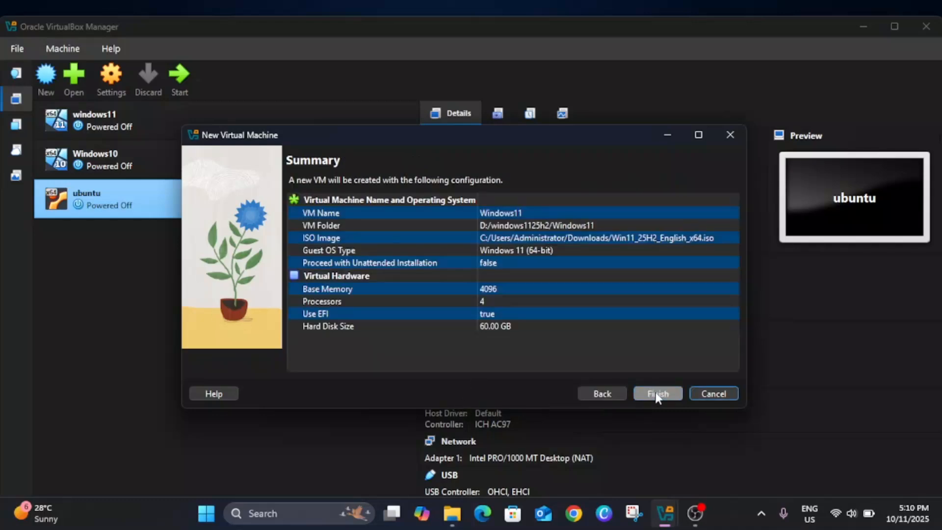
click(673, 394)
Review the new Windows11 machine's System, Display and Network settings, including the adapter attachment options, and accept them.
right_click(163, 237)
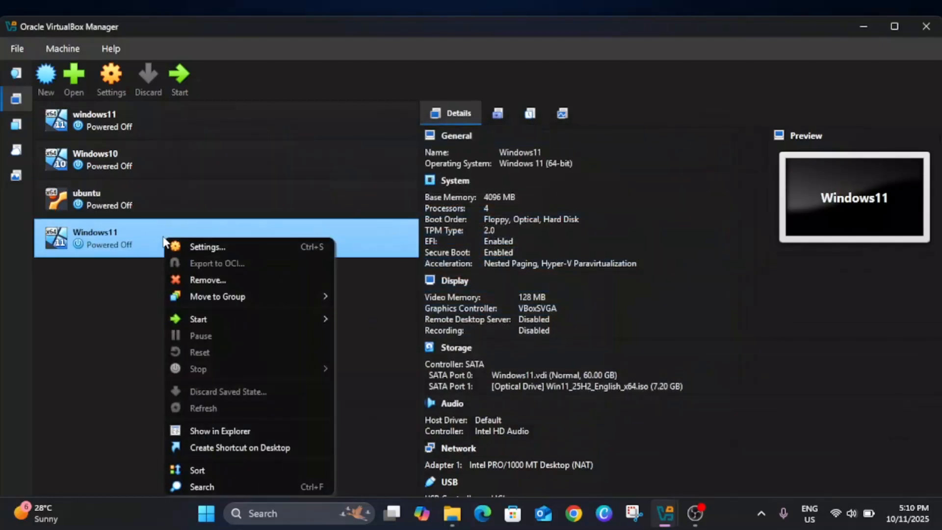
click(207, 244)
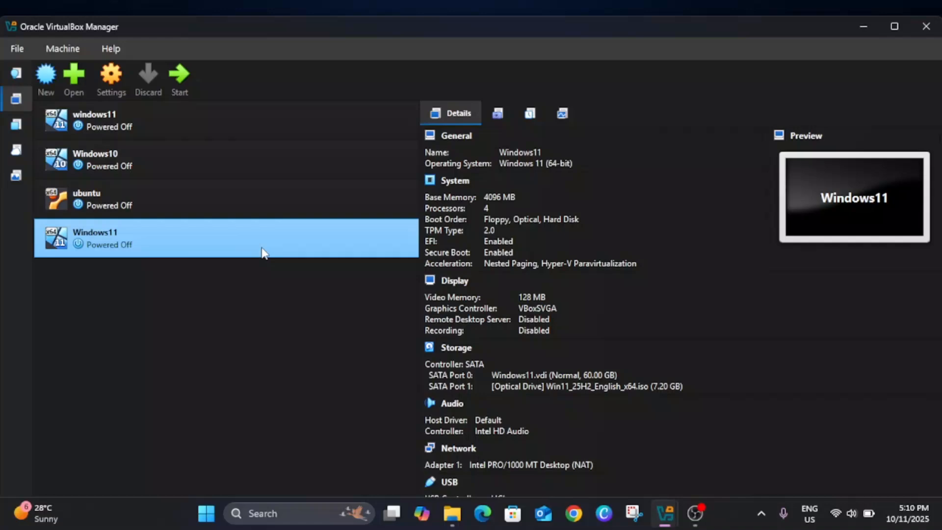
click(259, 201)
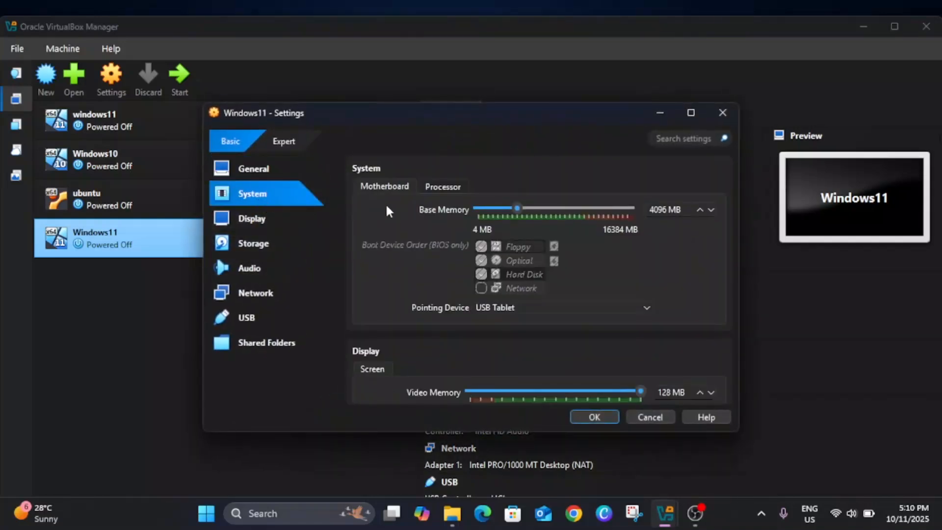
click(317, 224)
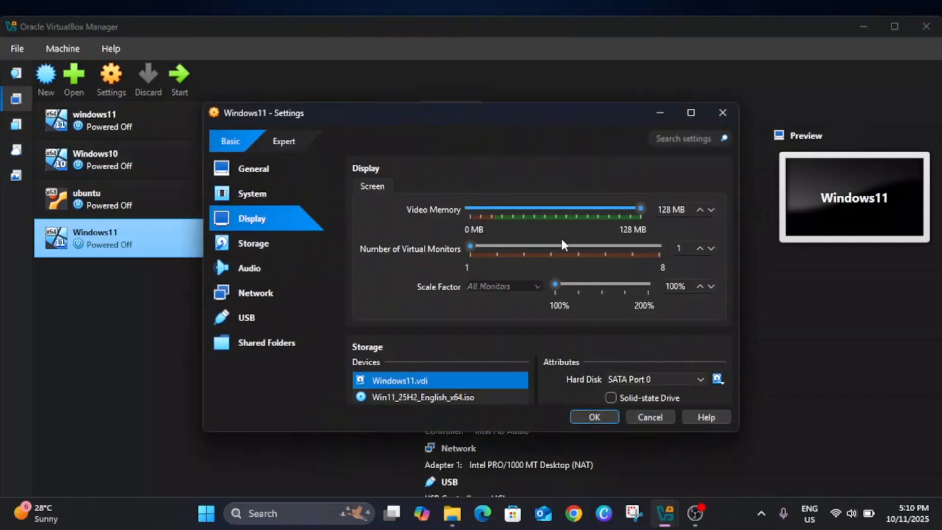
click(258, 293)
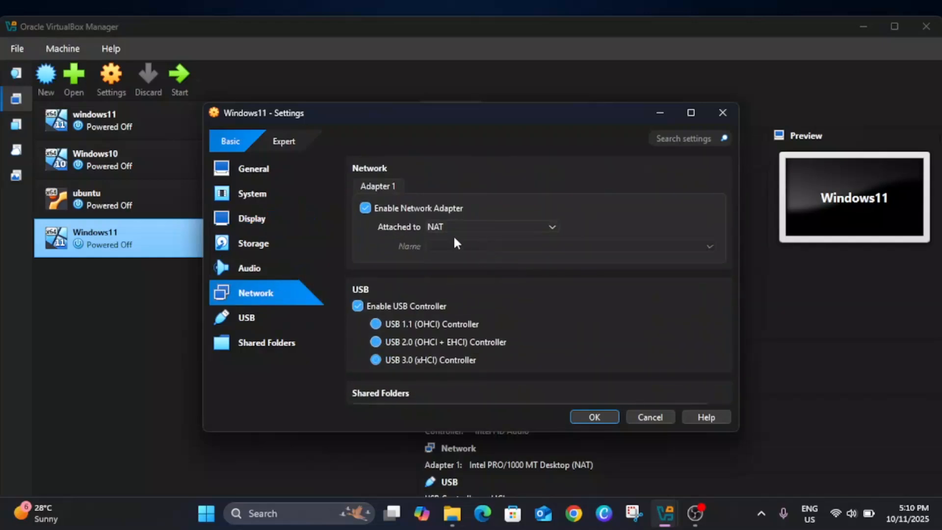
click(460, 228)
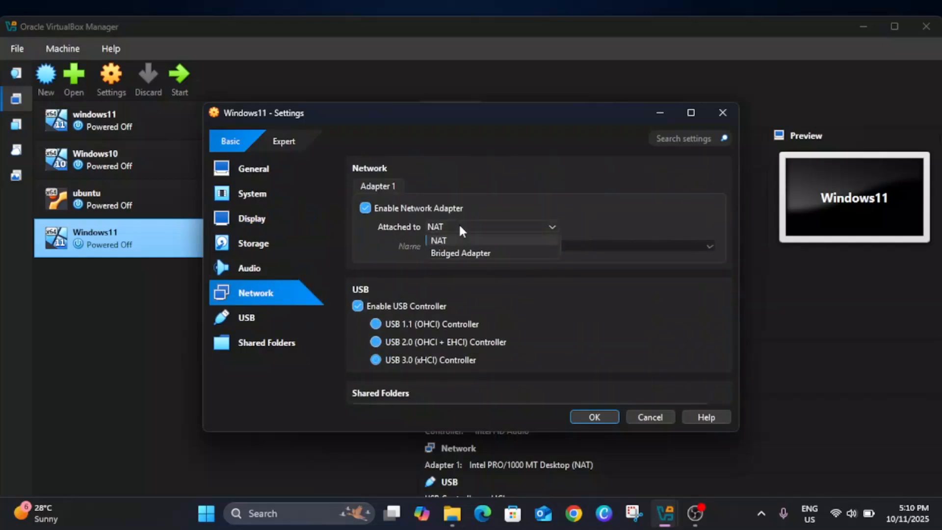
click(481, 168)
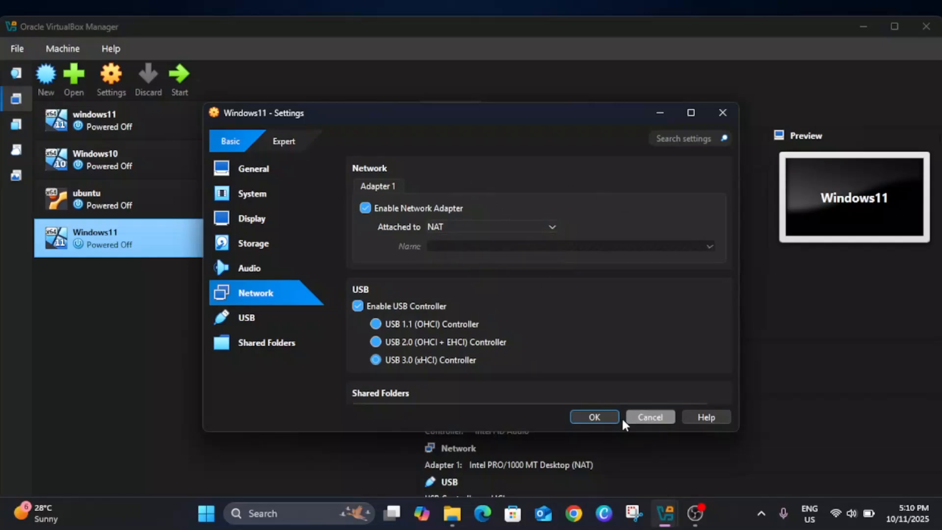
click(591, 418)
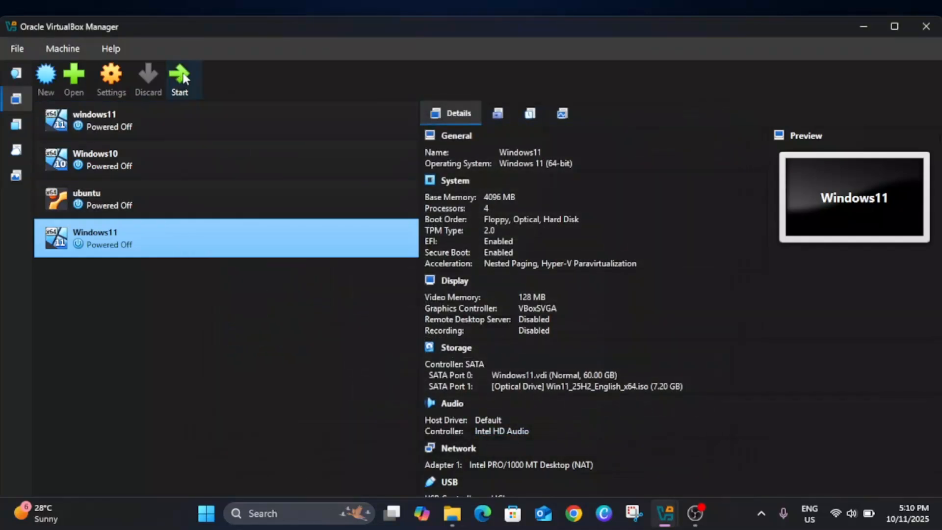
Start the new Windows11 virtual machine.
click(182, 76)
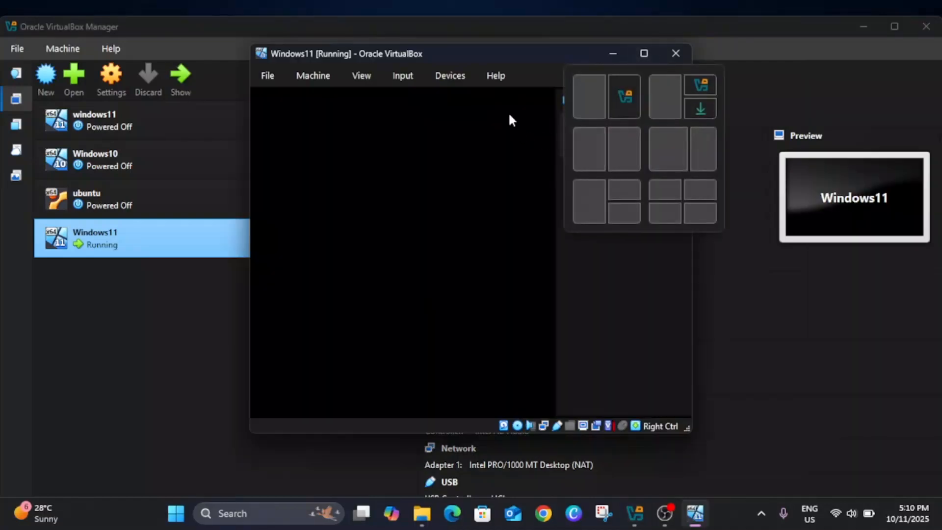
Boot the Windows11 virtual machine from the DVD image and switch its maximized window to full-screen mode.
click(645, 53)
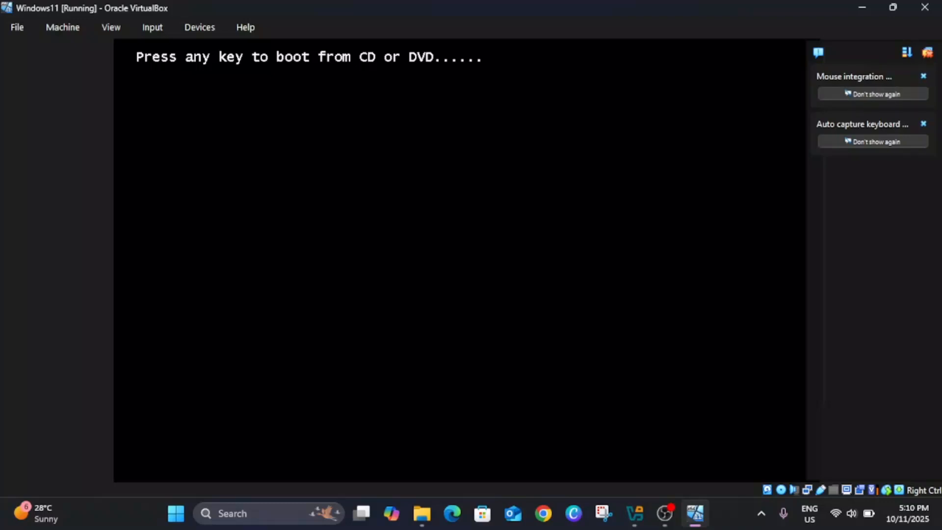
key(Return)
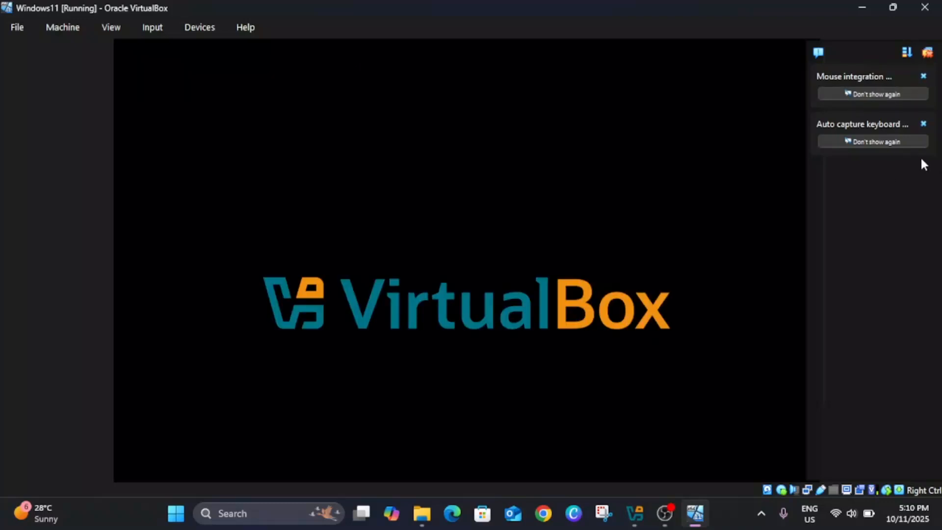
click(109, 27)
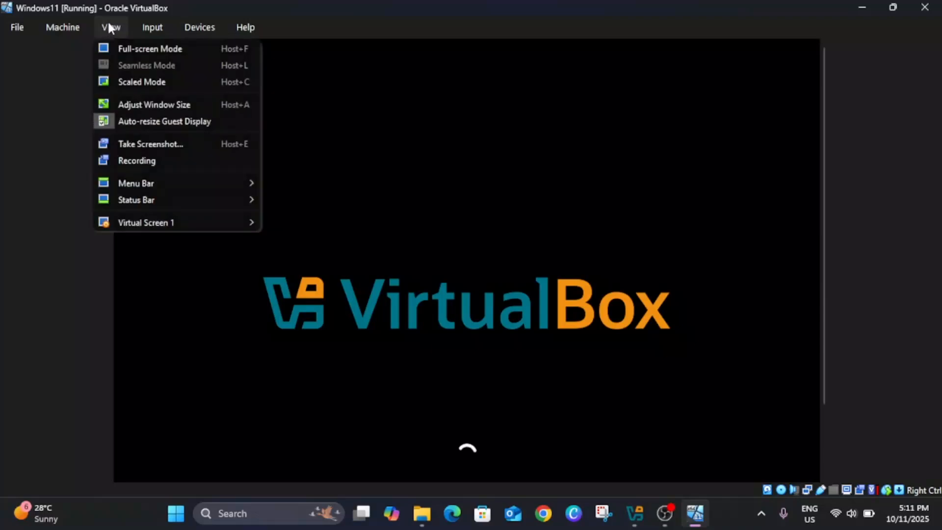
click(125, 49)
click(443, 316)
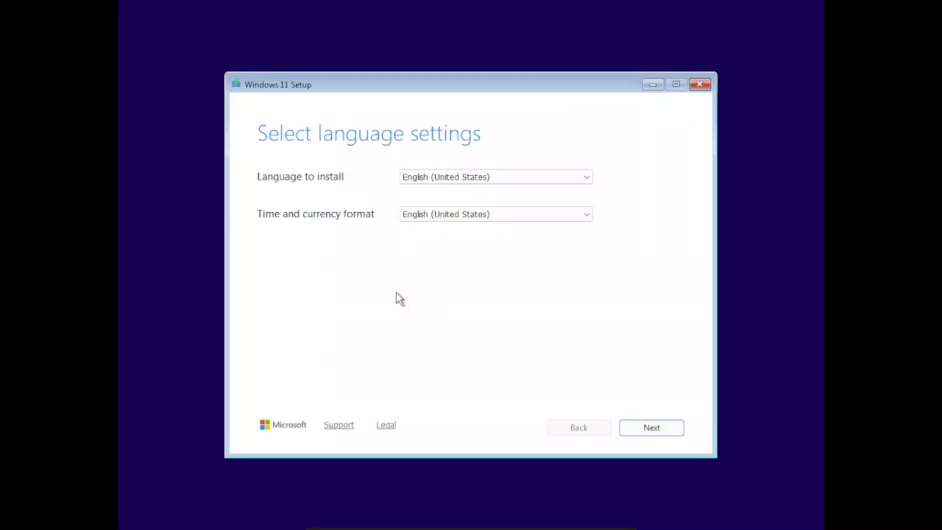
Keep English (United States) and the US keyboard, and choose to install Windows 11, agreeing that everything will be deleted.
click(666, 434)
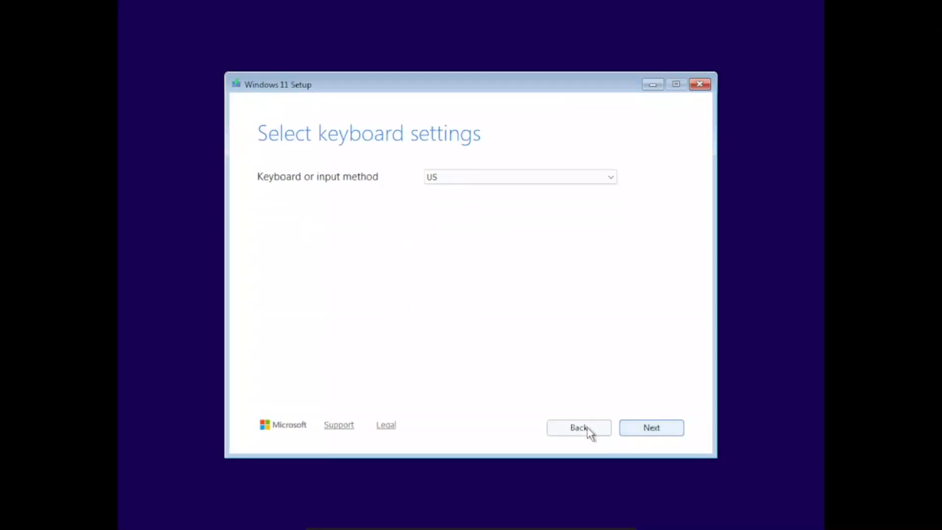
click(643, 430)
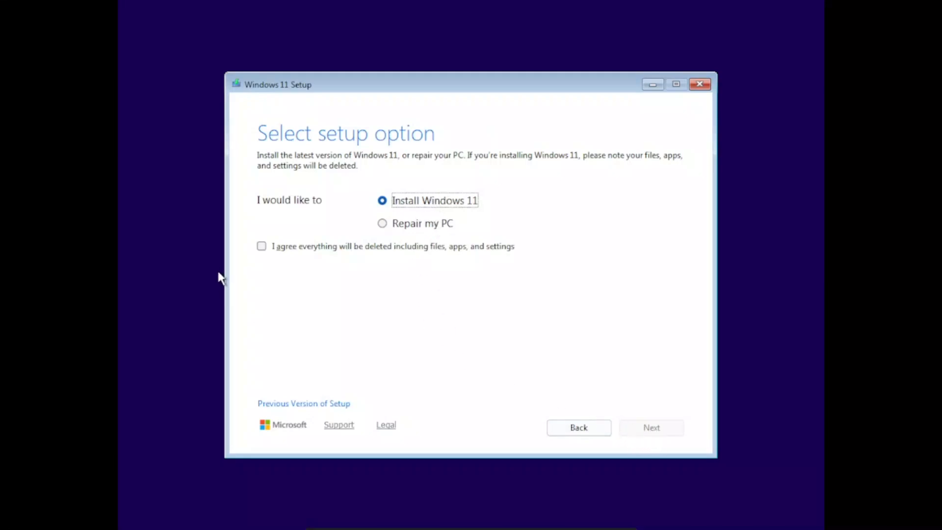
click(261, 246)
click(670, 427)
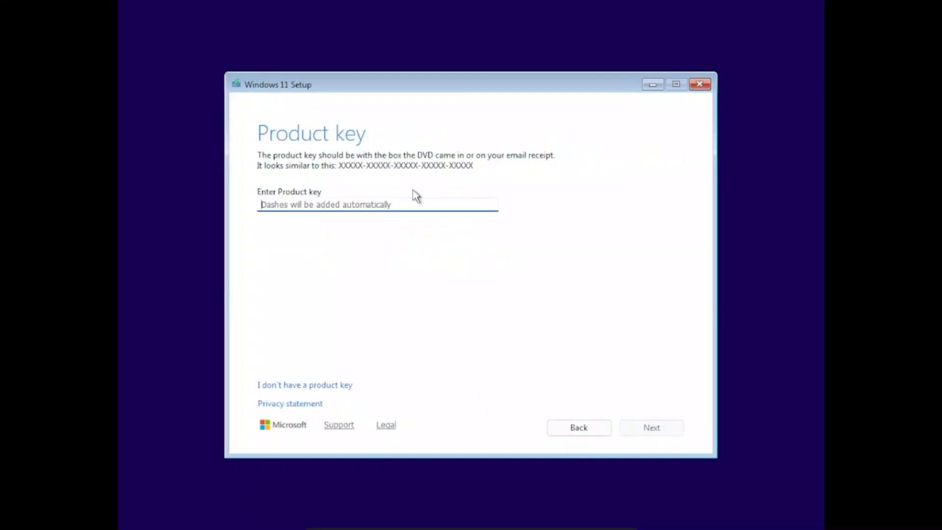
Continue without a product key and install Windows 11 Home on the unallocated space of Disk 0.
click(318, 385)
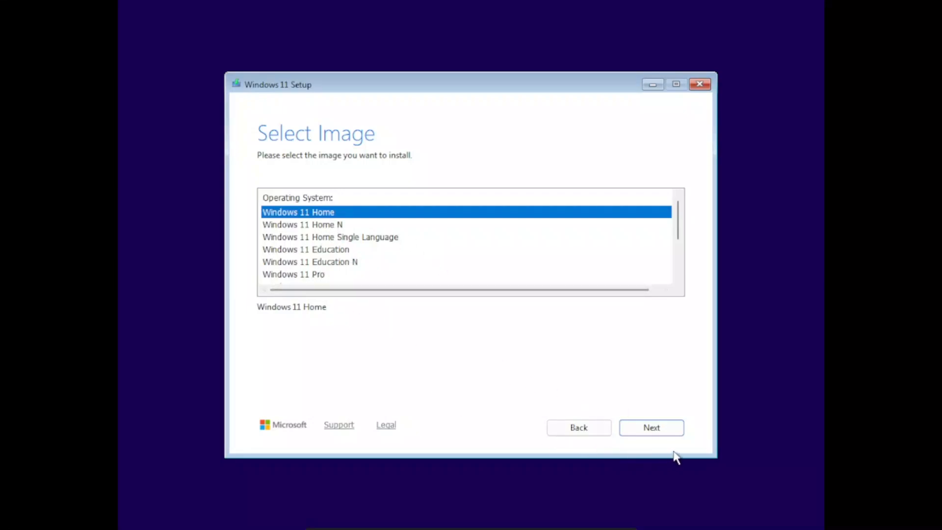
click(671, 427)
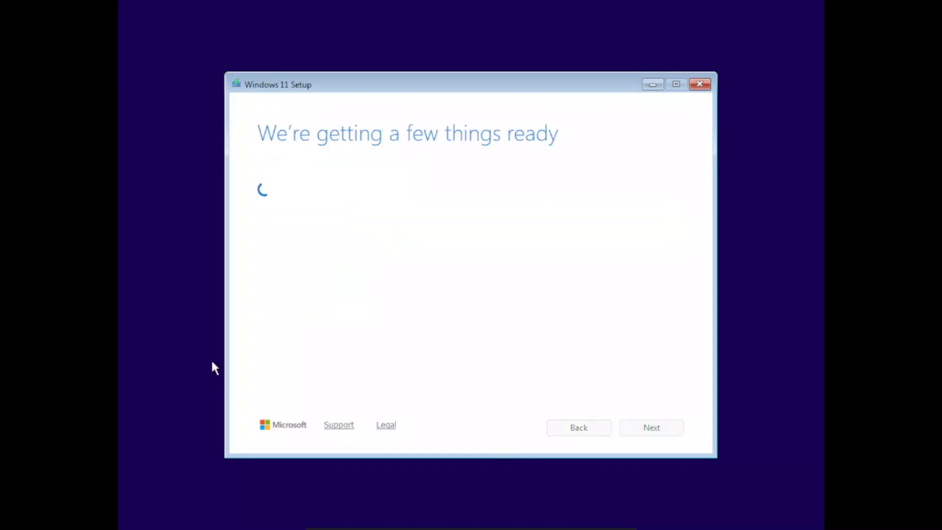
click(669, 434)
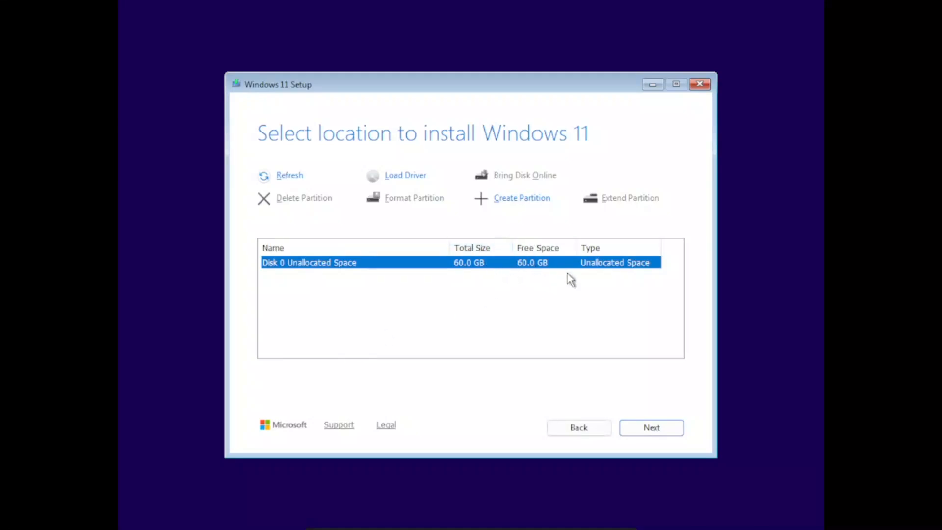
click(662, 432)
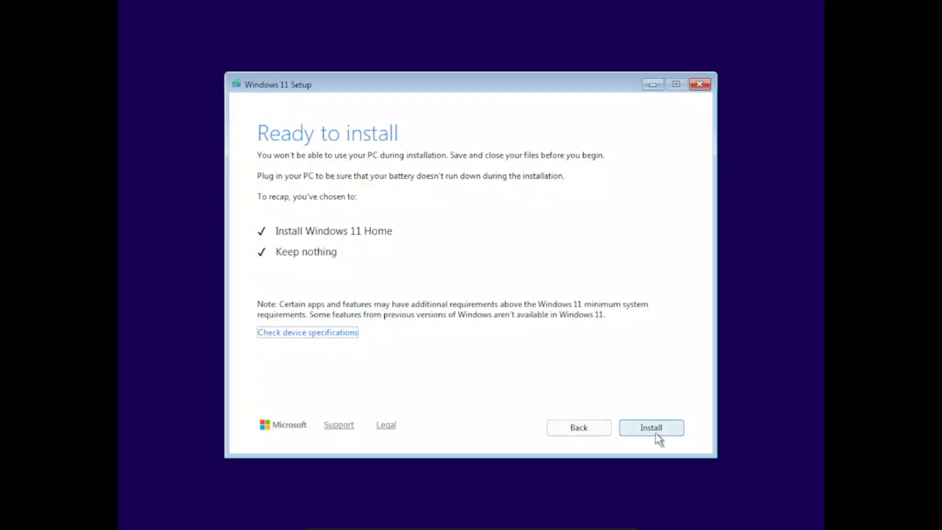
click(652, 427)
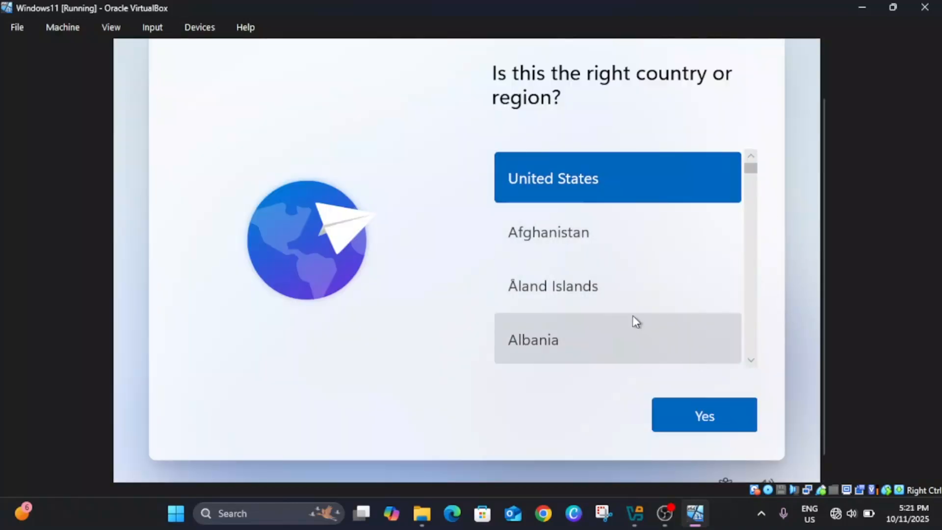
Set the country or region to India and accept US as the keyboard layout.
scroll(635, 326, down, 6)
scroll(636, 328, down, 3)
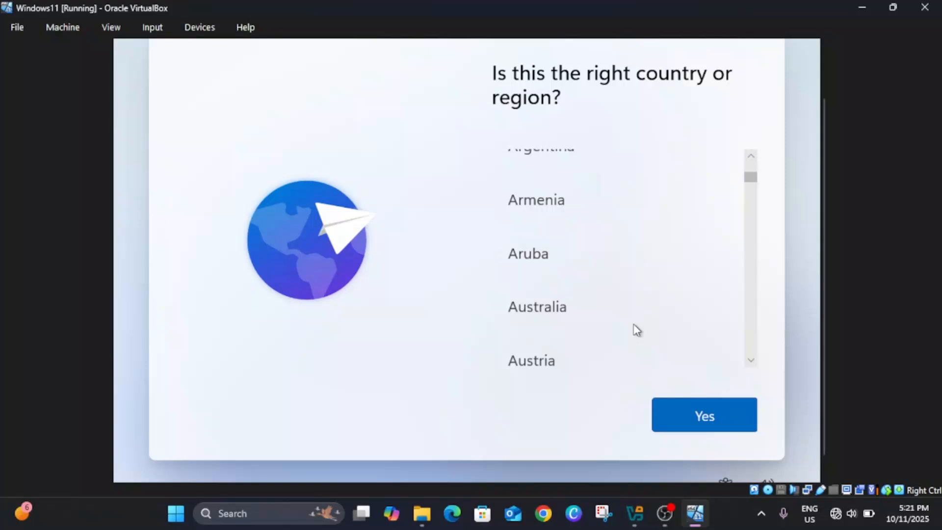
scroll(635, 329, down, 8)
scroll(571, 335, down, 12)
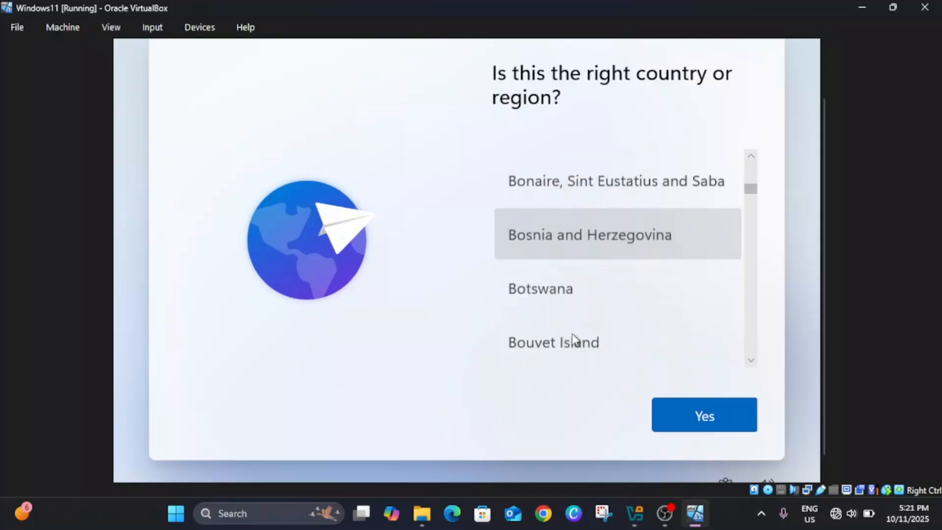
scroll(548, 324, down, 12)
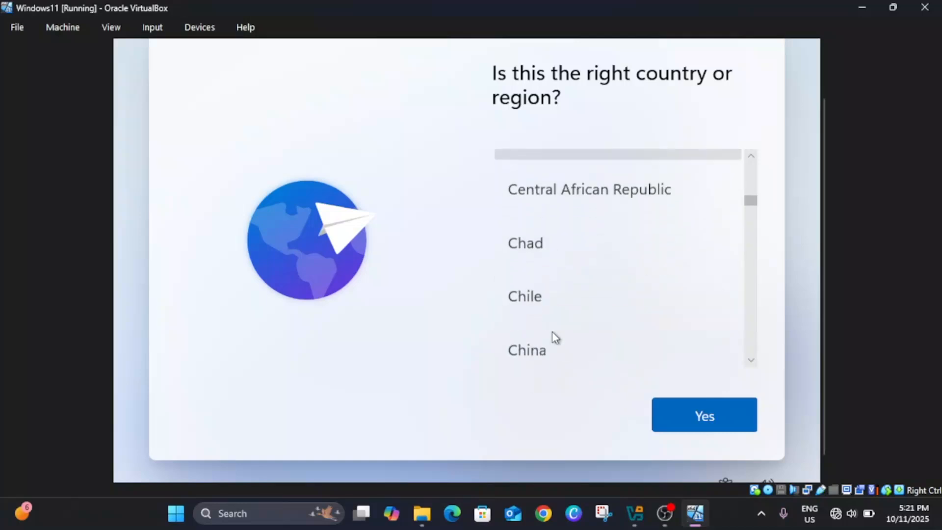
scroll(556, 338, down, 12)
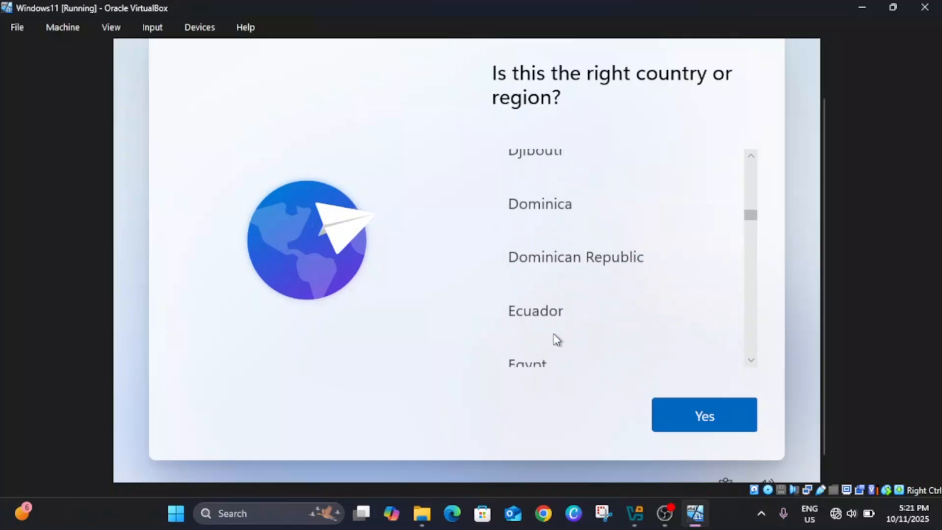
scroll(557, 338, down, 3)
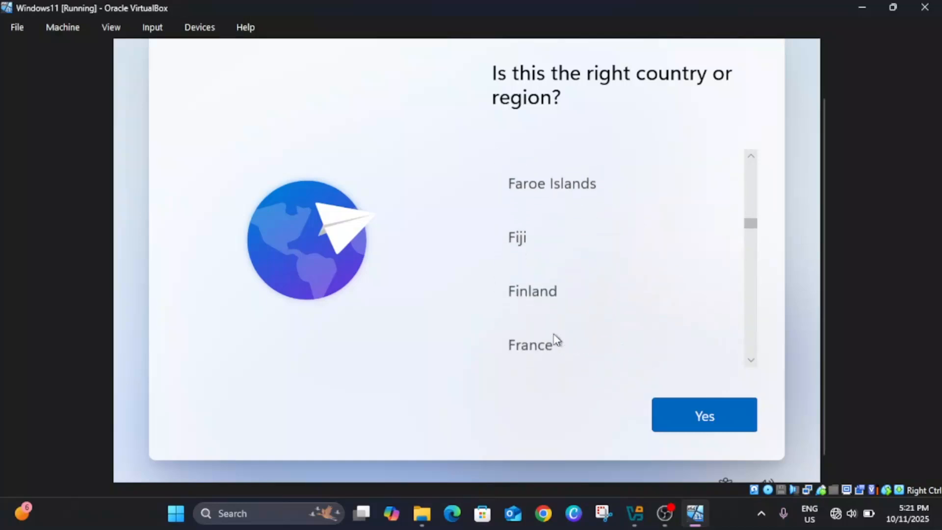
scroll(554, 338, down, 12)
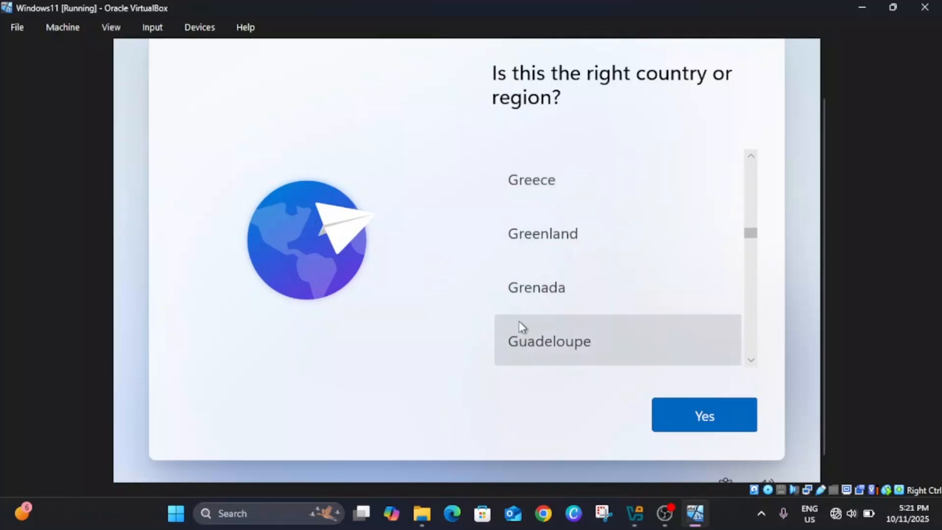
scroll(520, 328, down, 10)
scroll(520, 328, down, 4)
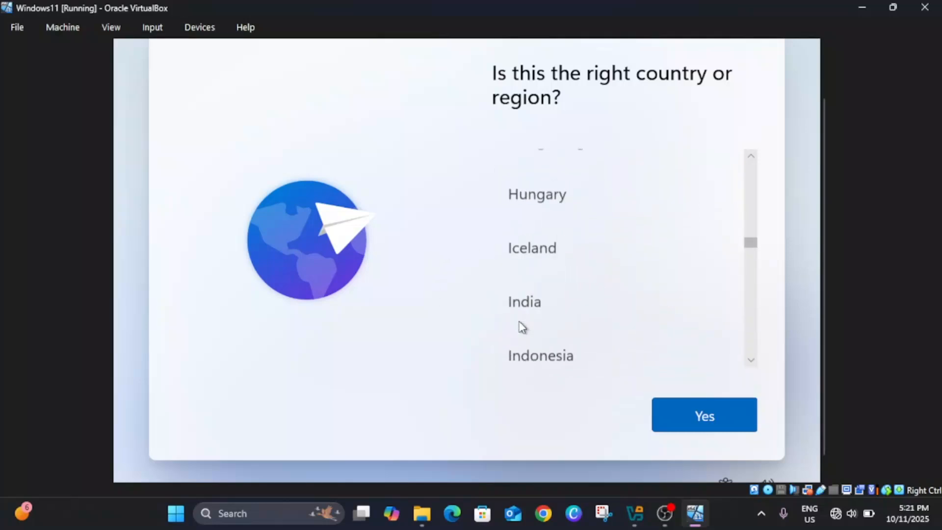
click(516, 302)
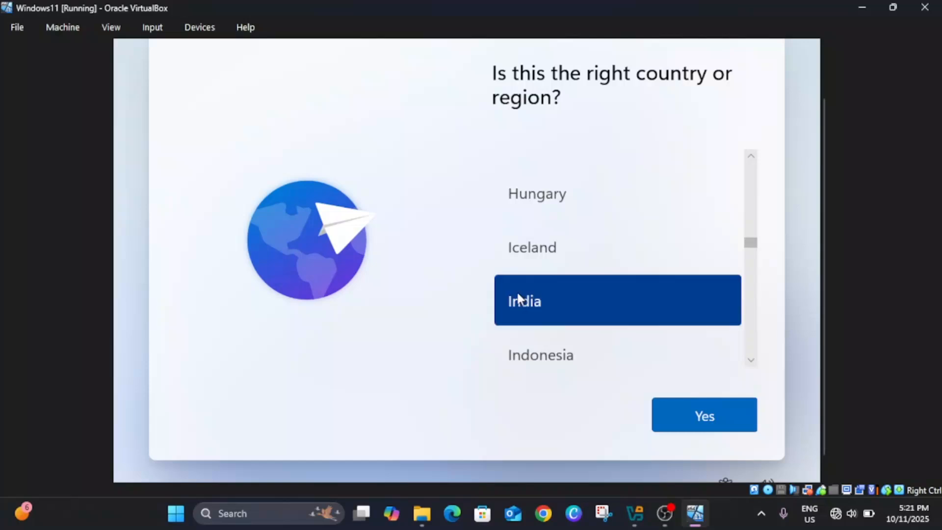
click(689, 417)
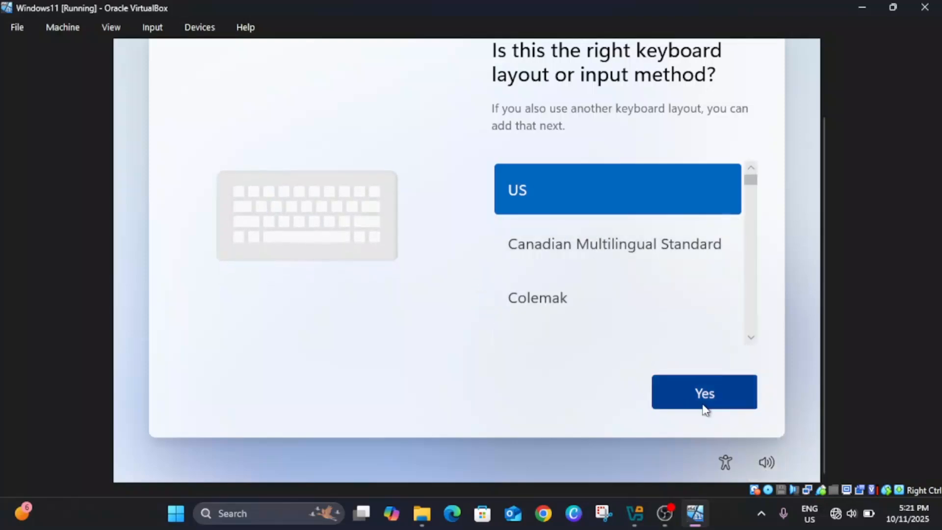
drag(825, 399, 824, 349)
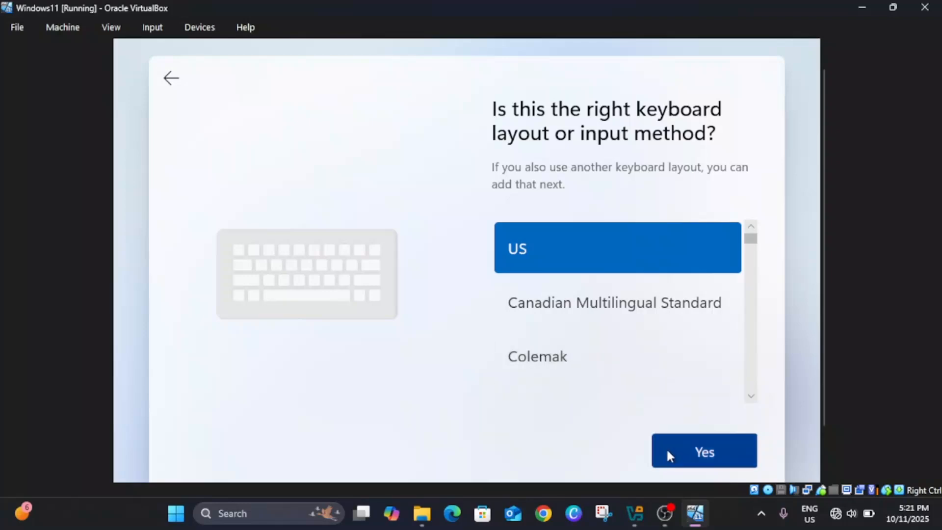
click(687, 464)
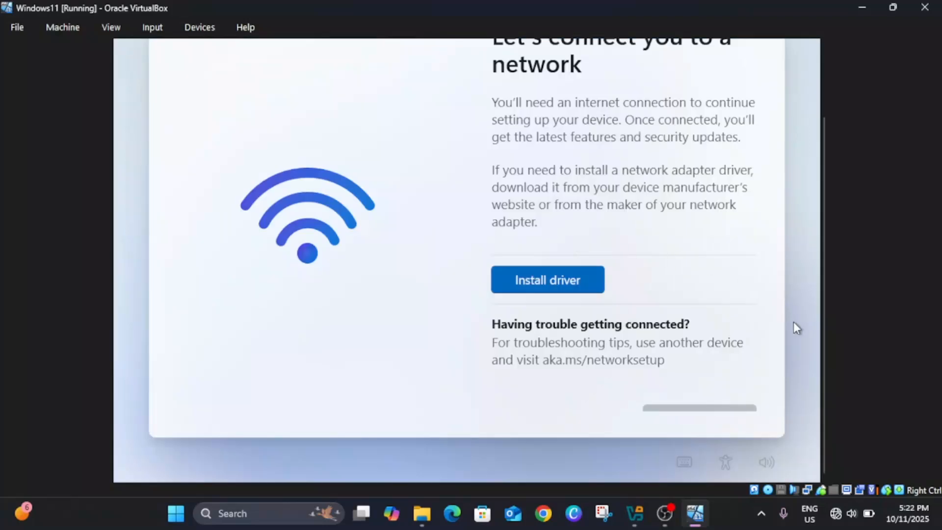
Bring the host computer online over Wi-Fi and continue the Windows setup with the connected network.
drag(823, 378, 837, 268)
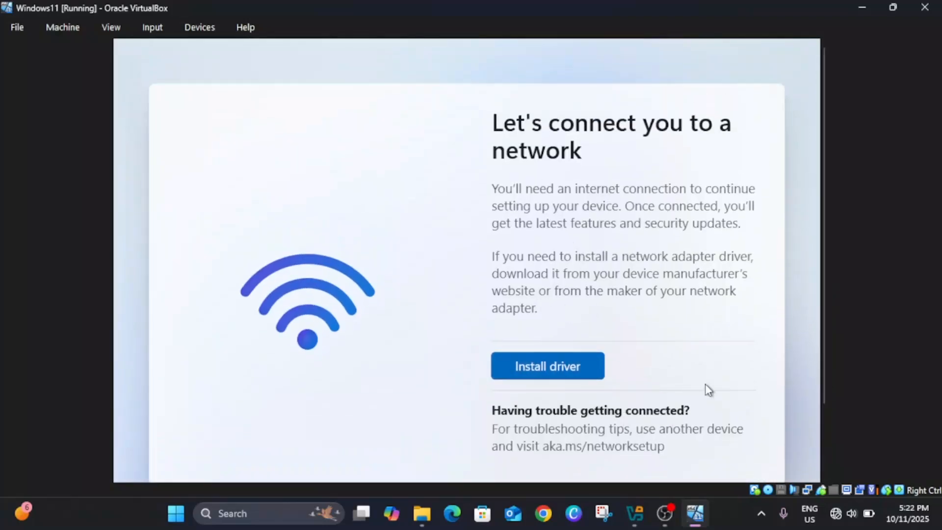
click(834, 515)
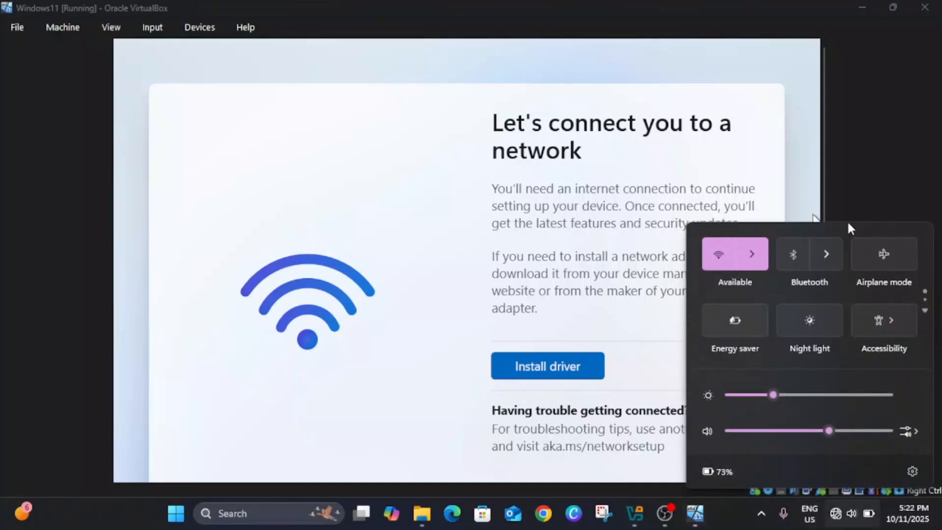
click(847, 221)
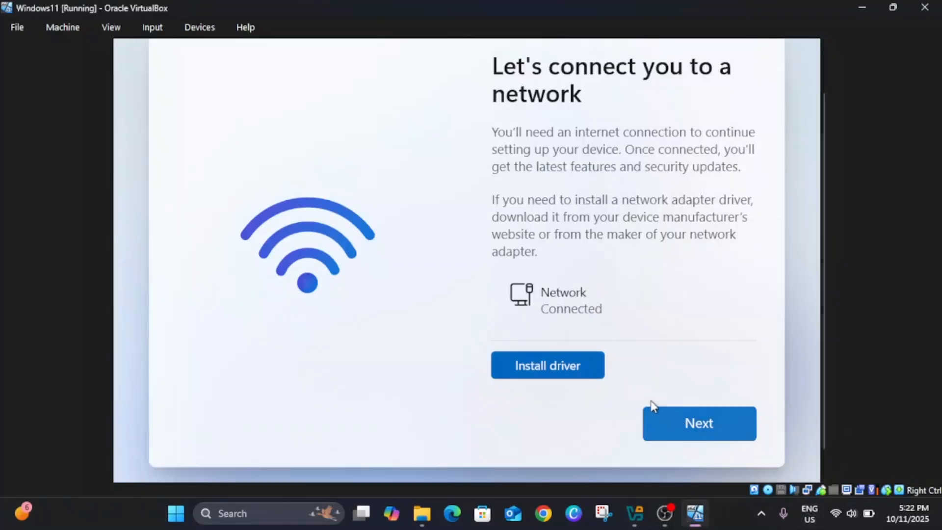
click(699, 426)
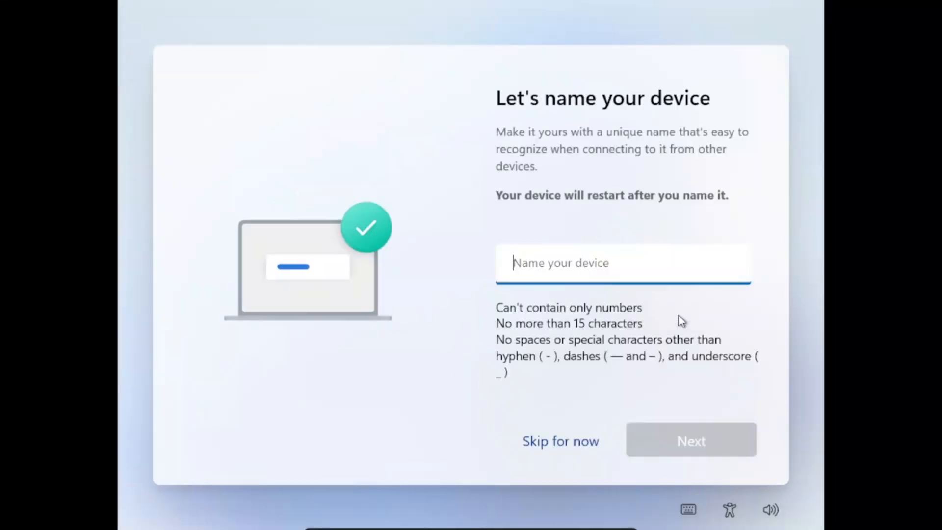
Skip naming the device for now and read through the Microsoft account sign-in page.
click(568, 444)
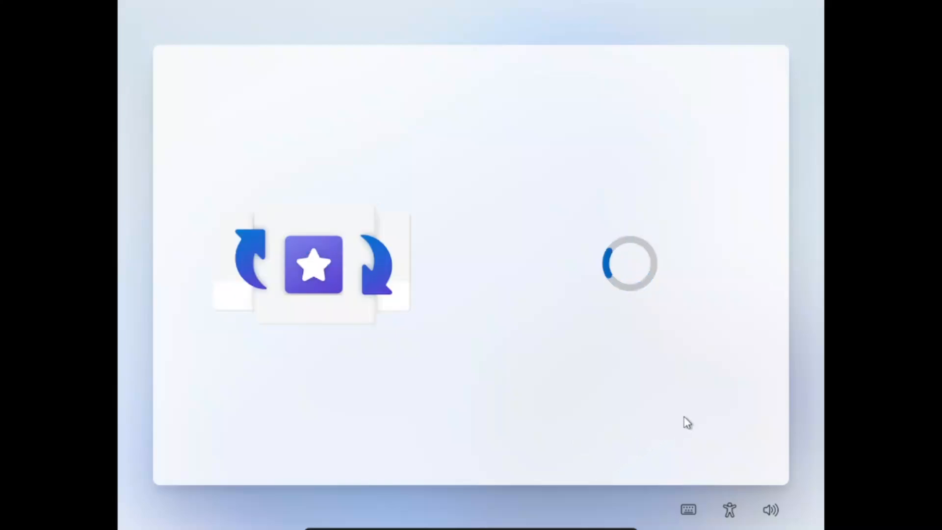
scroll(775, 287, down, 10)
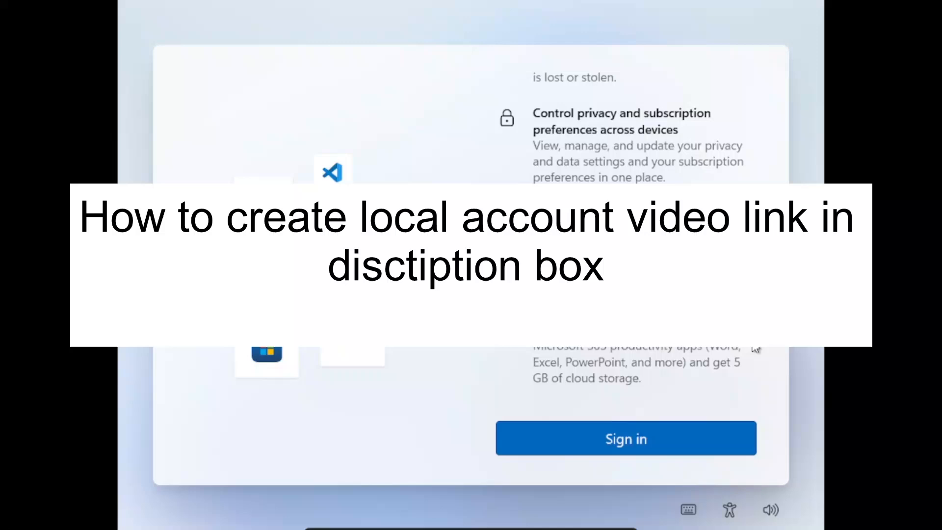
key(Tab)
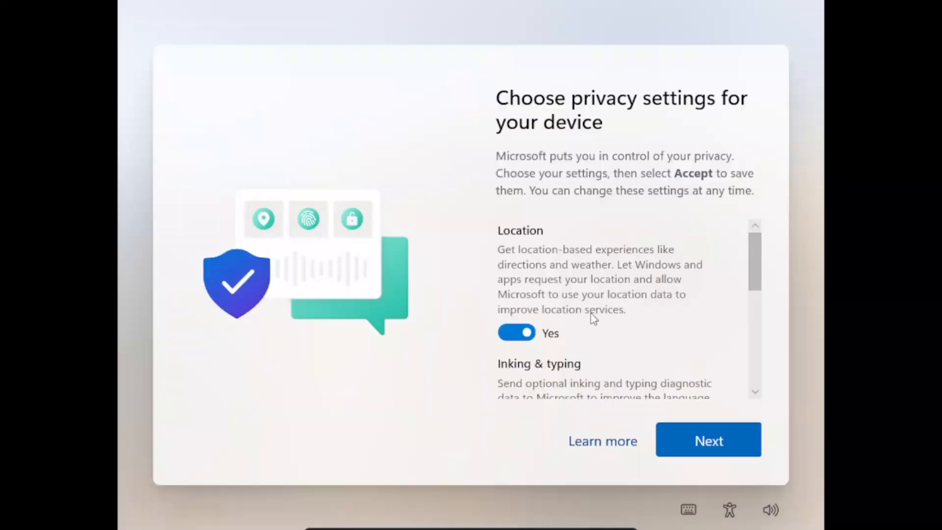
Turn off the device privacy settings, including Location, Inking & typing and Tailored experiences, and accept them.
scroll(569, 329, down, 4)
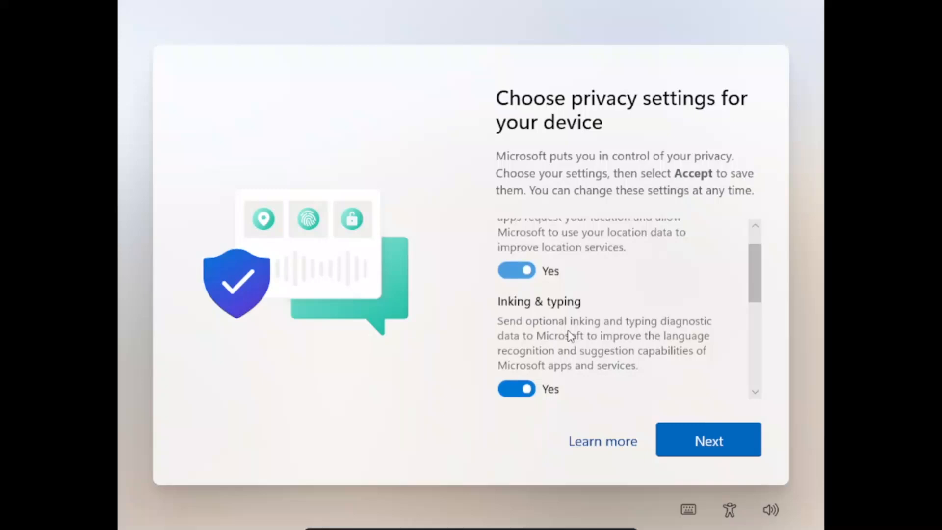
scroll(564, 331, up, 4)
scroll(611, 322, down, 3)
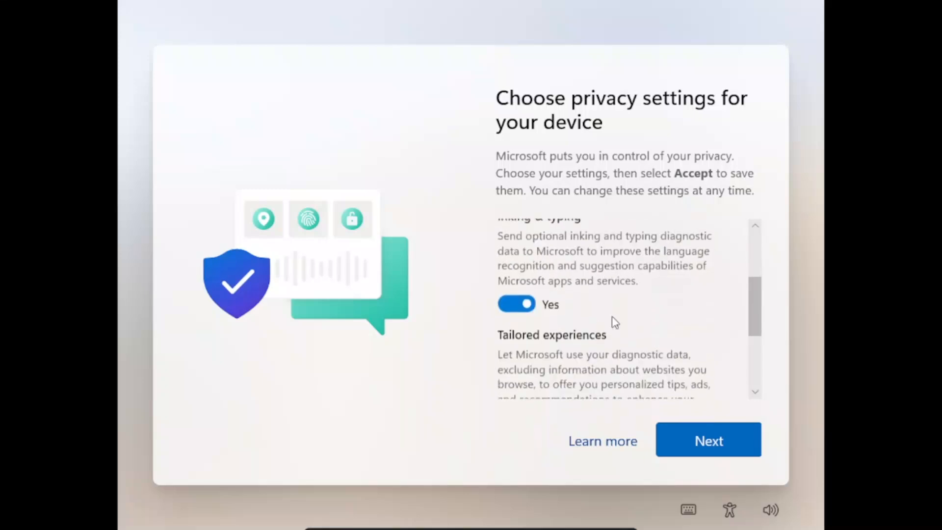
click(517, 303)
scroll(599, 324, down, 3)
click(520, 325)
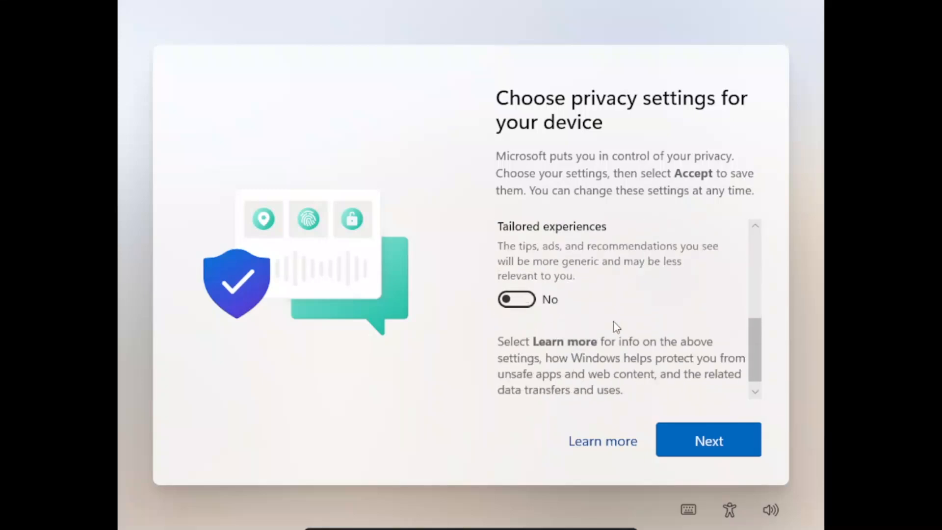
scroll(604, 328, down, 2)
scroll(604, 328, up, 4)
scroll(604, 329, up, 3)
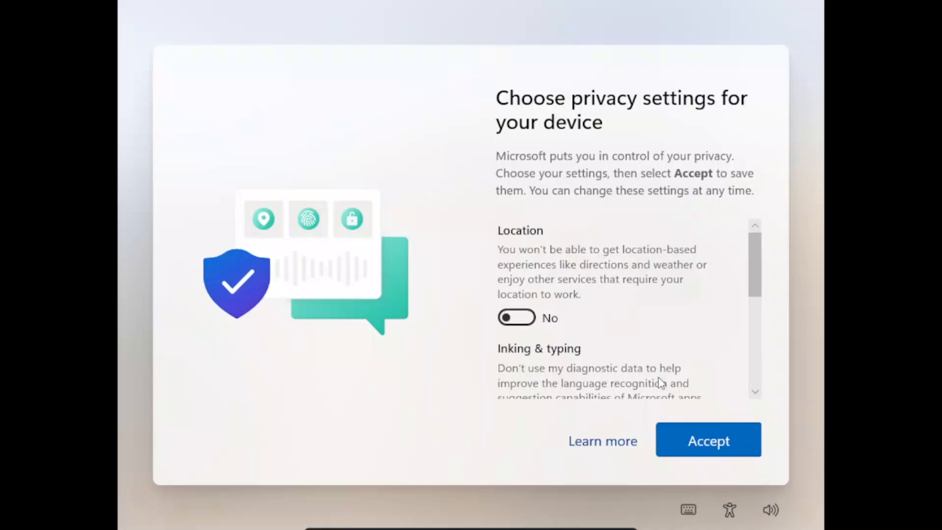
click(696, 432)
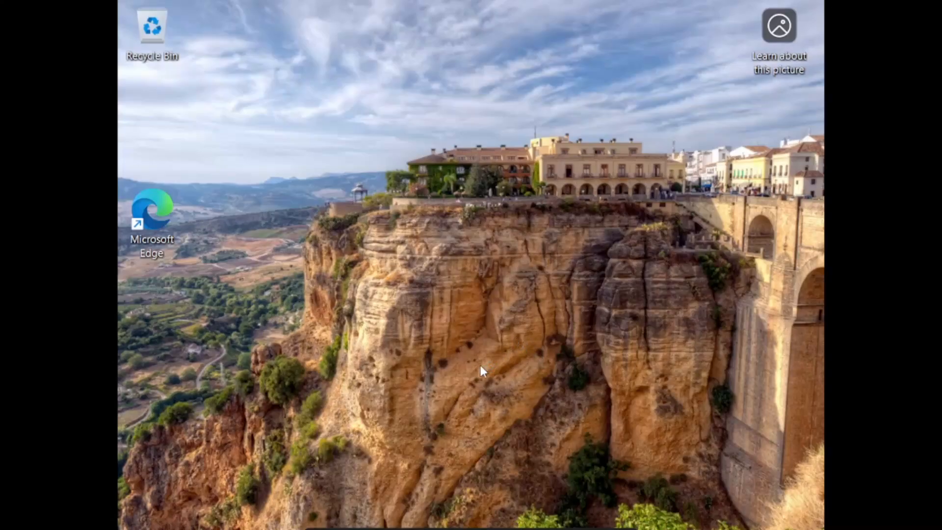
Run winver in the virtual machine to check the installed Windows version and build, and close the version information.
key(super)
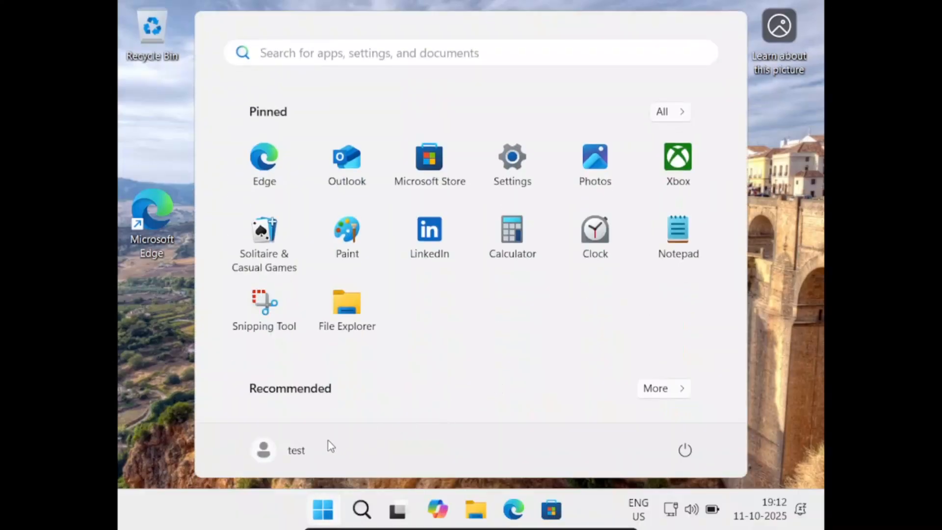
text(winver)
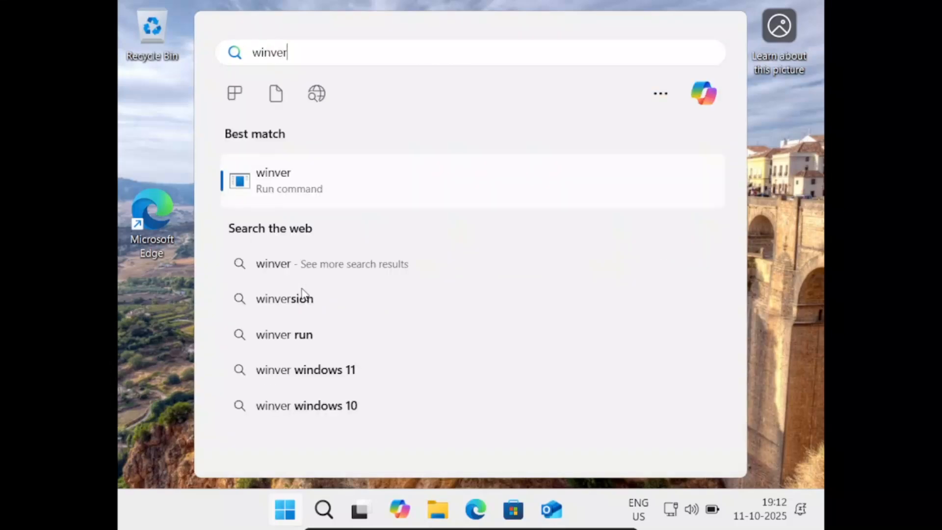
click(284, 162)
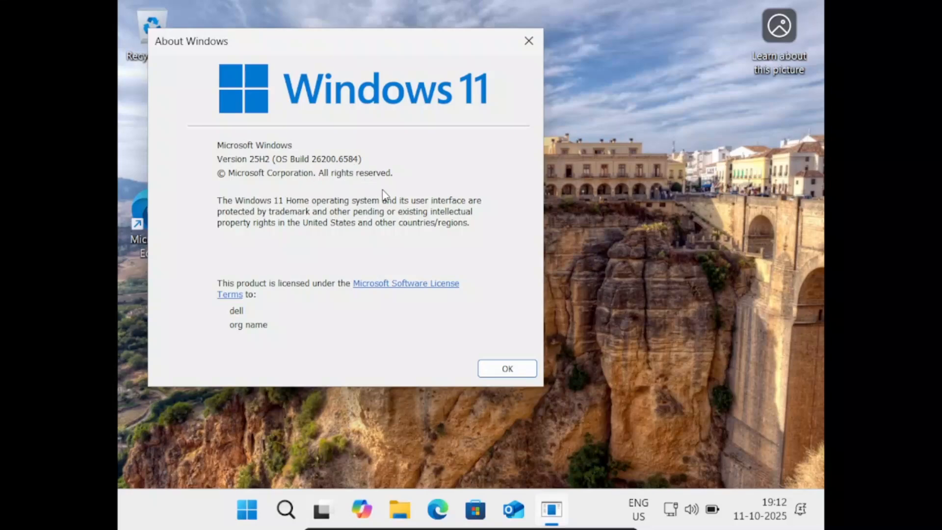
click(528, 41)
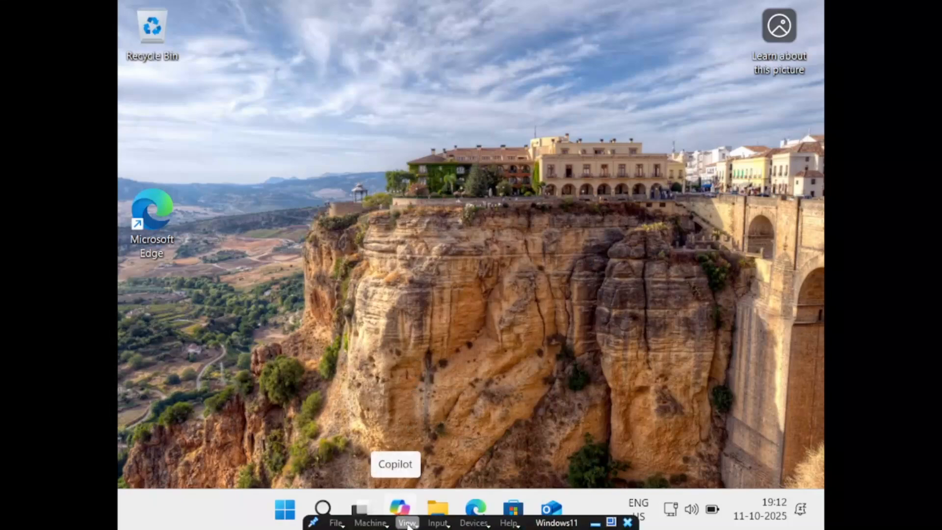
Switch the Windows11 virtual machine out of full-screen mode to a normal window and back into full-screen mode.
click(407, 522)
click(449, 387)
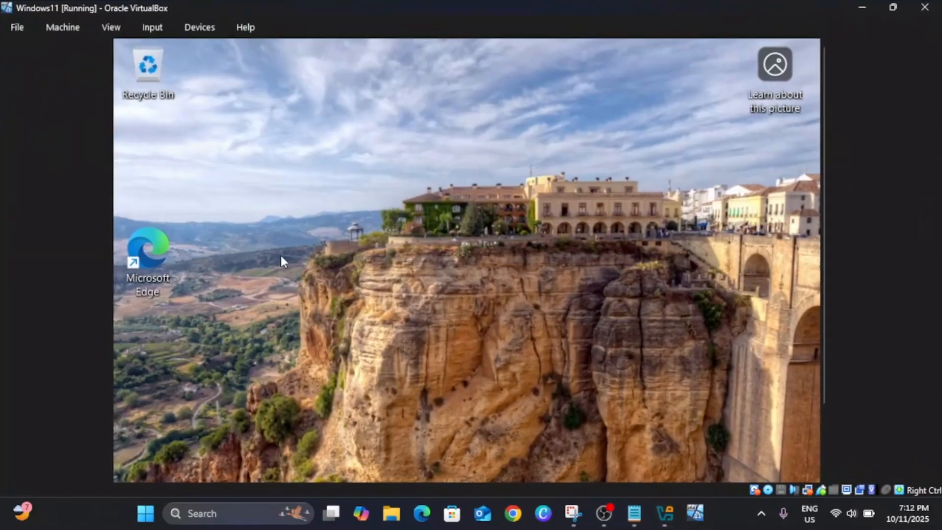
click(117, 25)
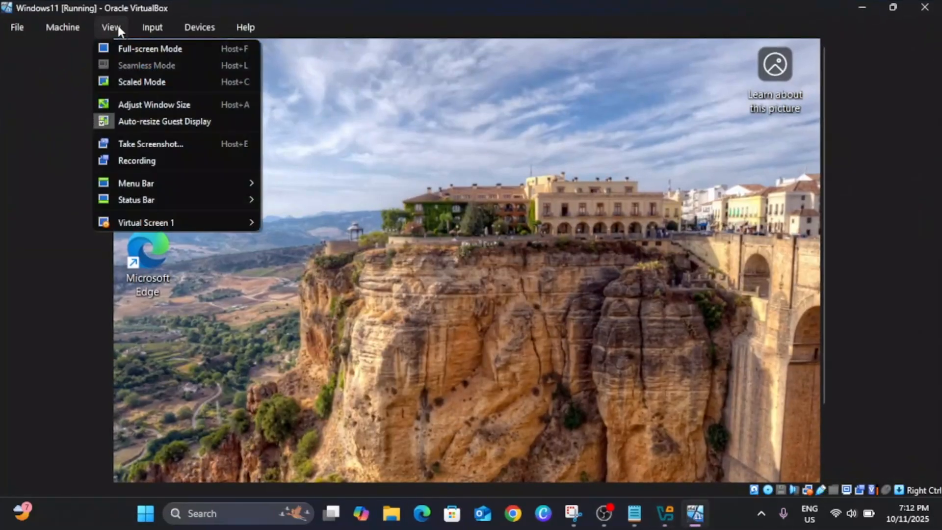
click(156, 46)
click(442, 315)
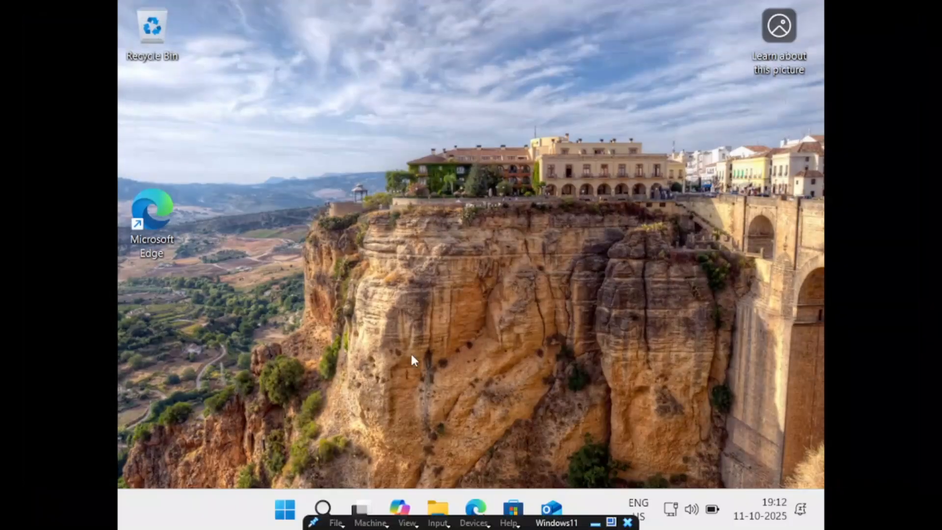